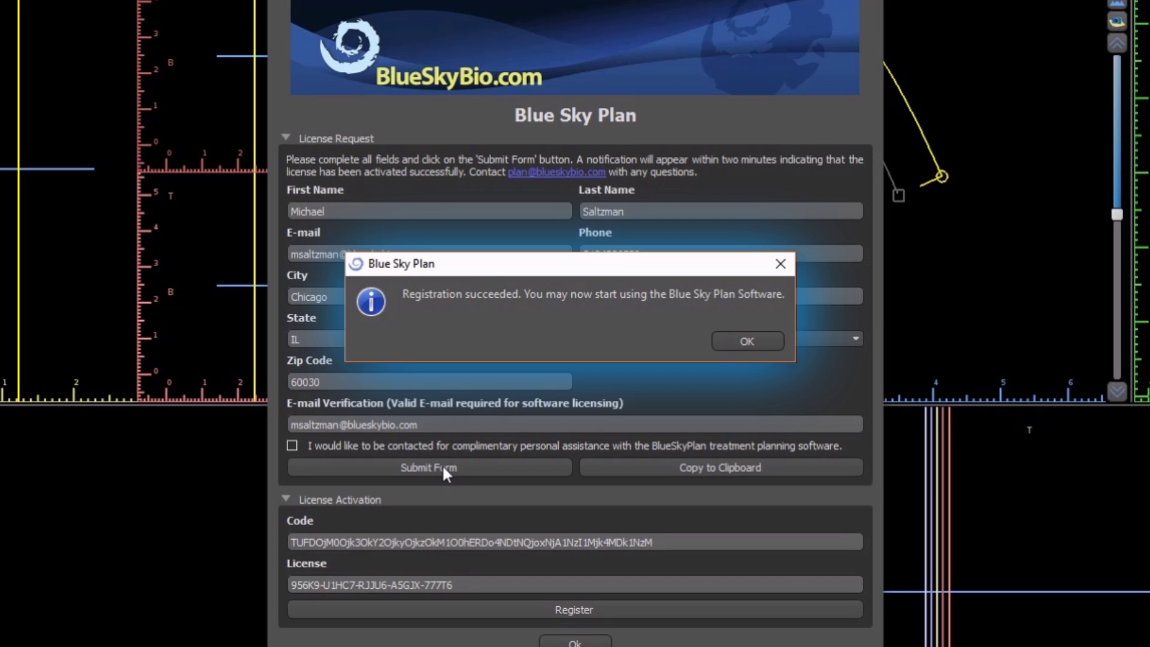
# Step: Dismiss the 'Registration succeeded' message to reach the module and mode chooser
pyautogui.click(743, 343)
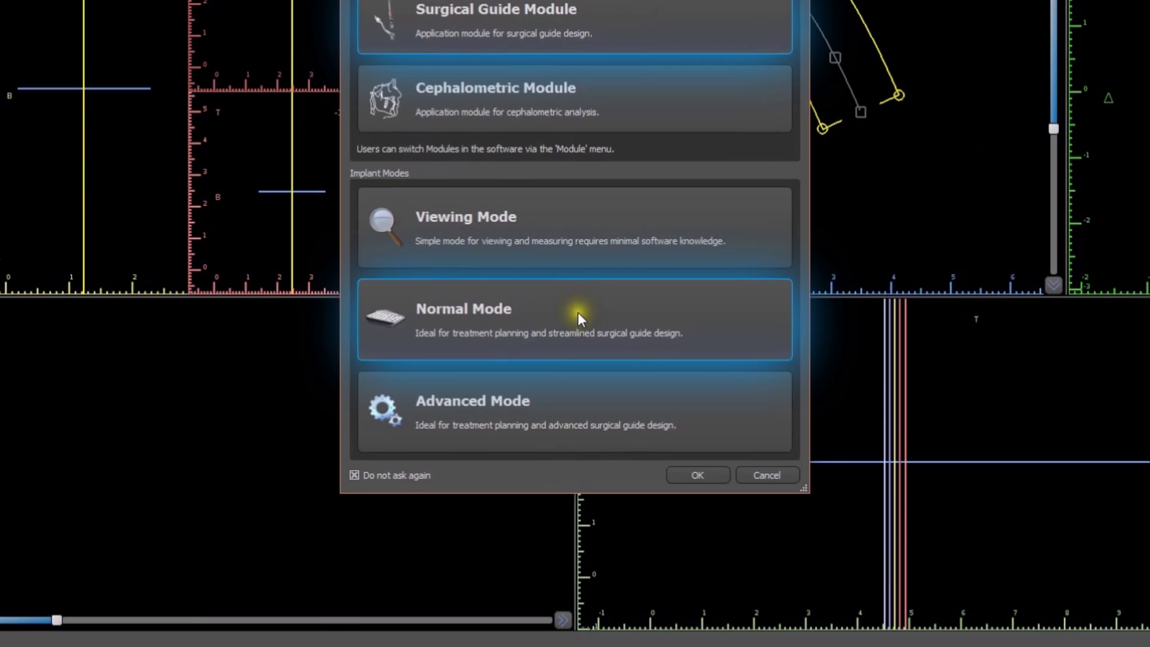
# Step: Confirm Normal Mode and launch the Surgical Guide Wizard setup
pyautogui.click(577, 311)
pyautogui.click(705, 475)
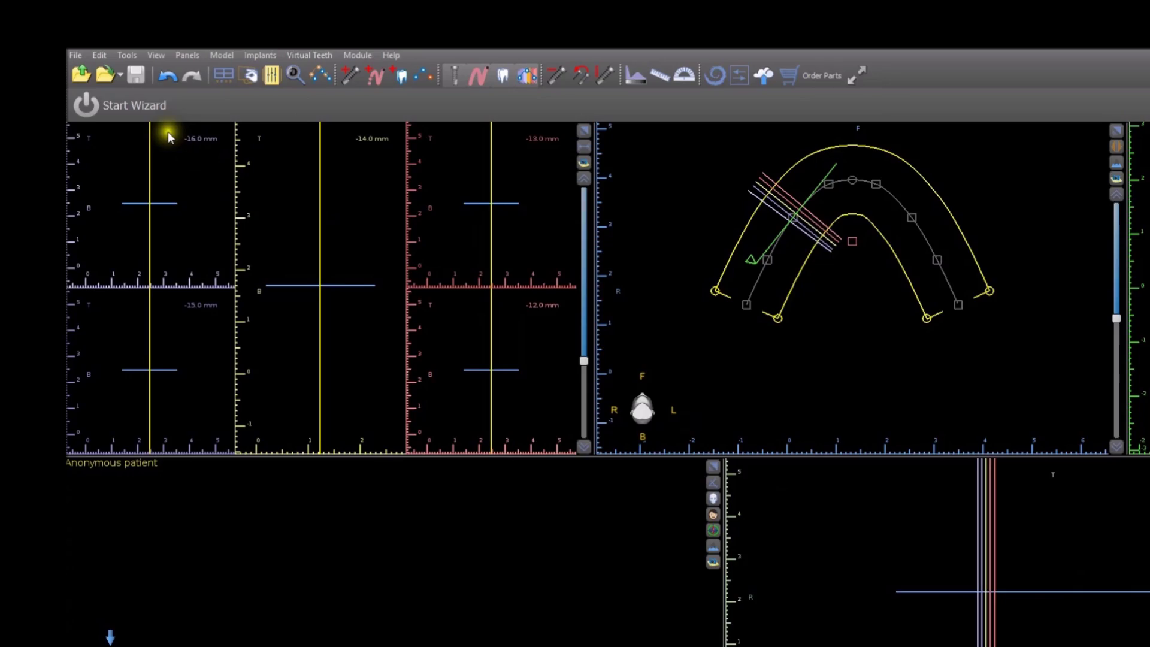
pyautogui.click(150, 109)
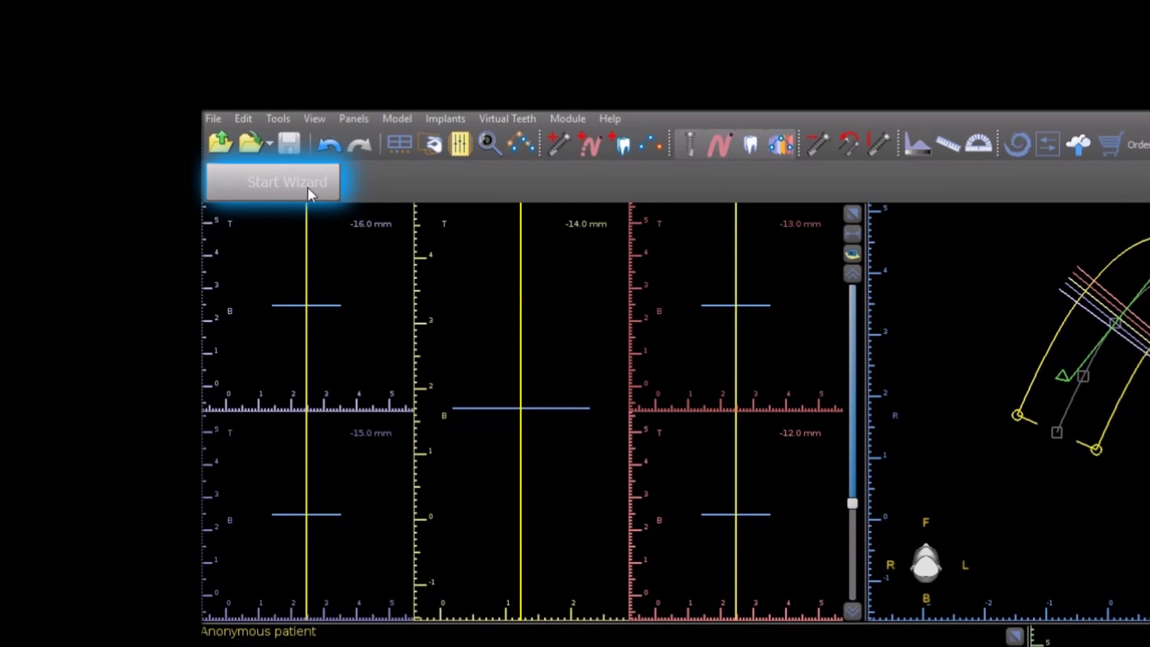
pyautogui.click(309, 193)
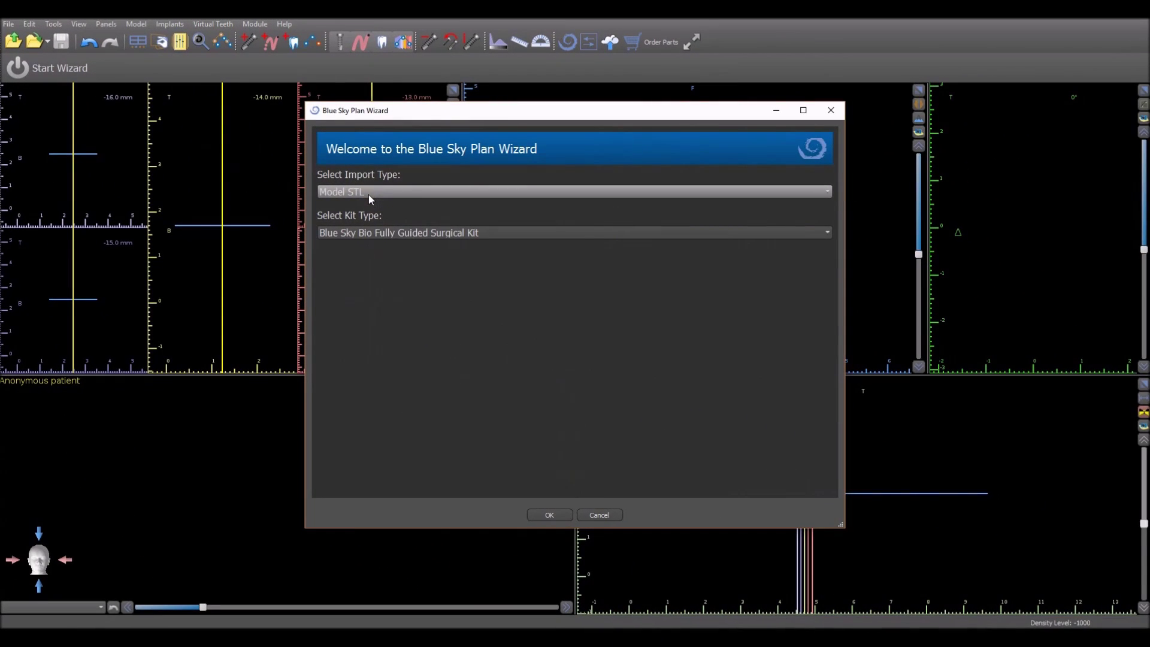
# Step: Set Import Type to Model STL and Kit Type to Blue Sky Bio Fully Guided Surgical Kit, then begin
pyautogui.click(368, 192)
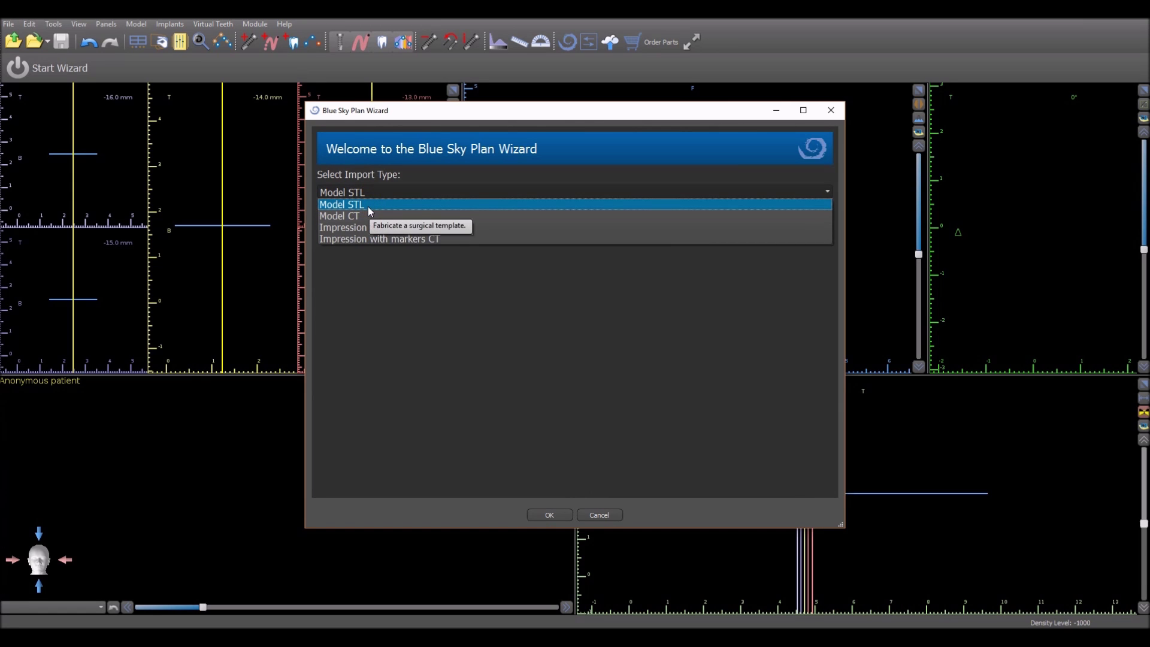
pyautogui.click(368, 205)
pyautogui.click(367, 232)
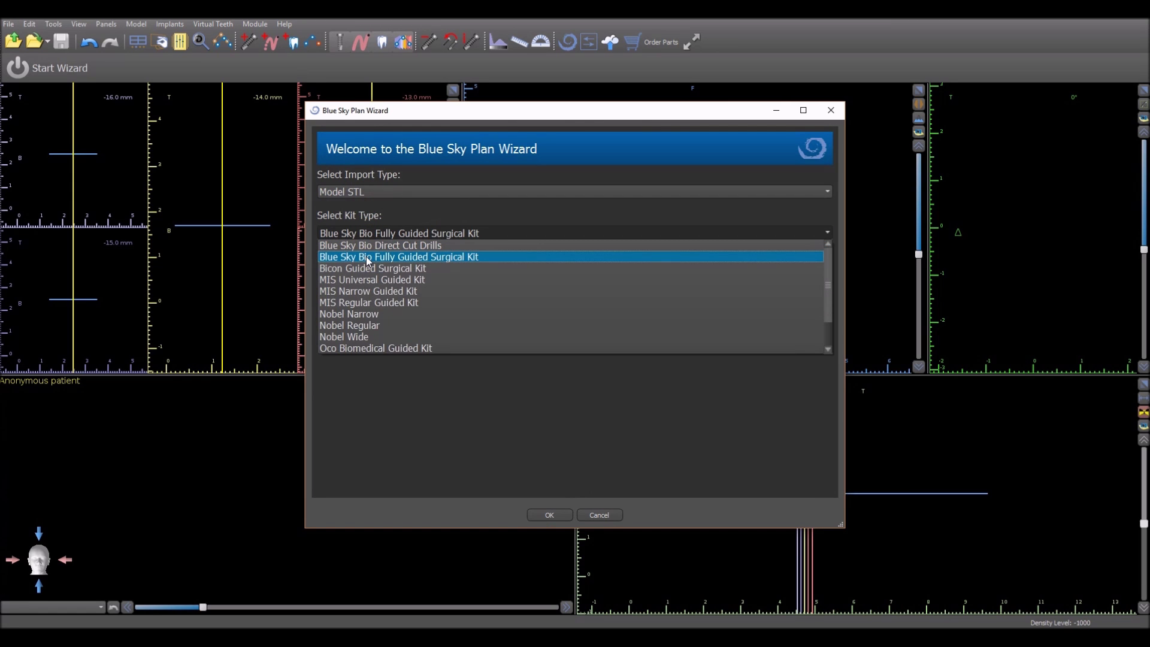
pyautogui.click(368, 258)
pyautogui.click(540, 519)
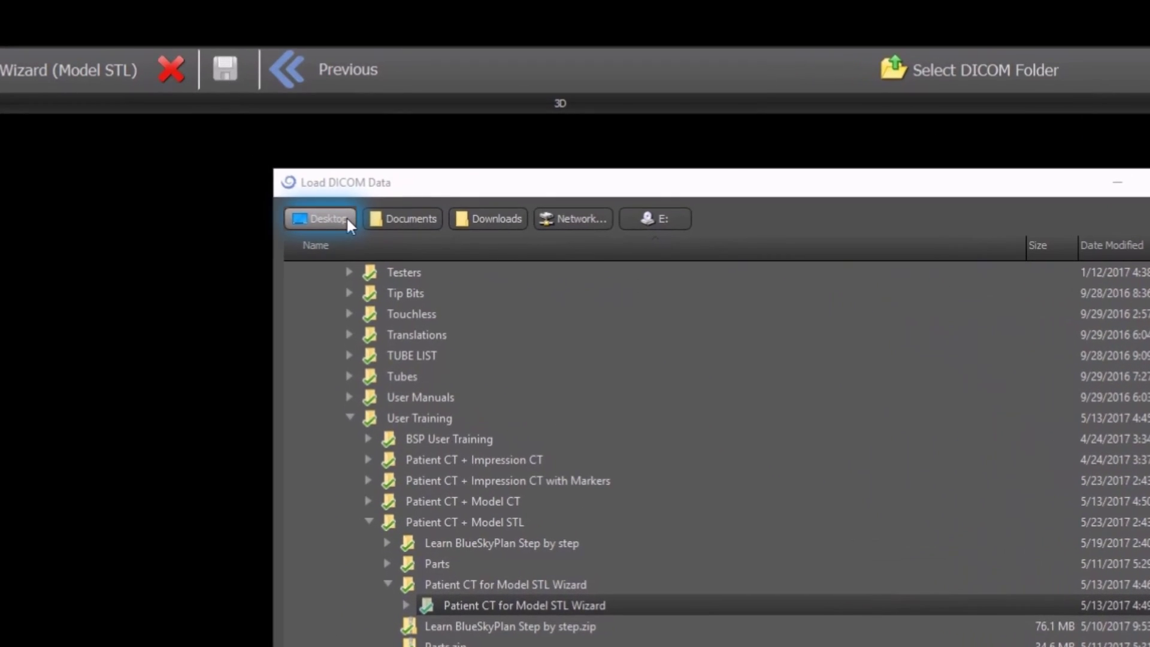
# Step: Load 'Patient CT for Model STL Wizard.zip' from the Desktop
pyautogui.click(346, 217)
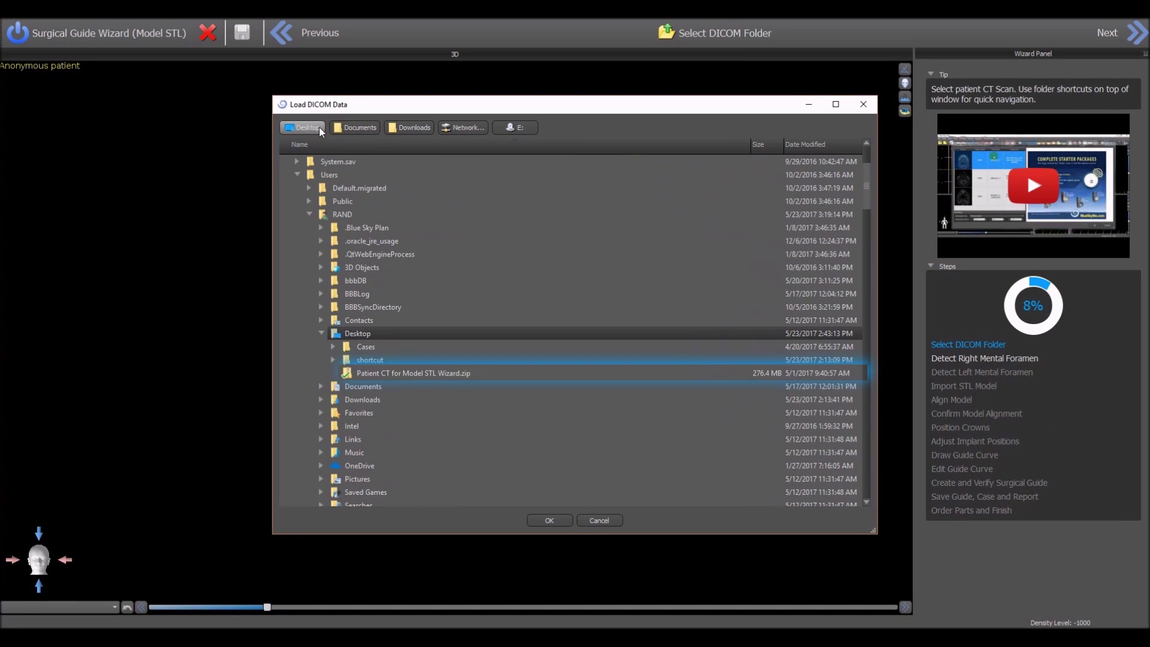
pyautogui.click(400, 376)
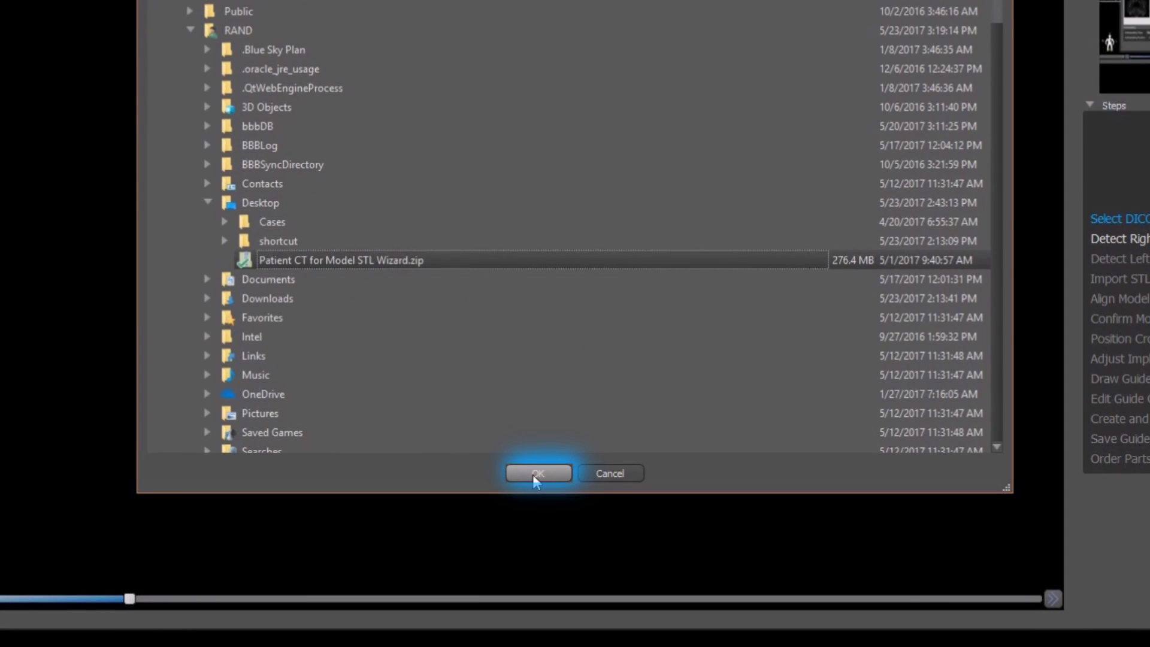
pyautogui.click(535, 474)
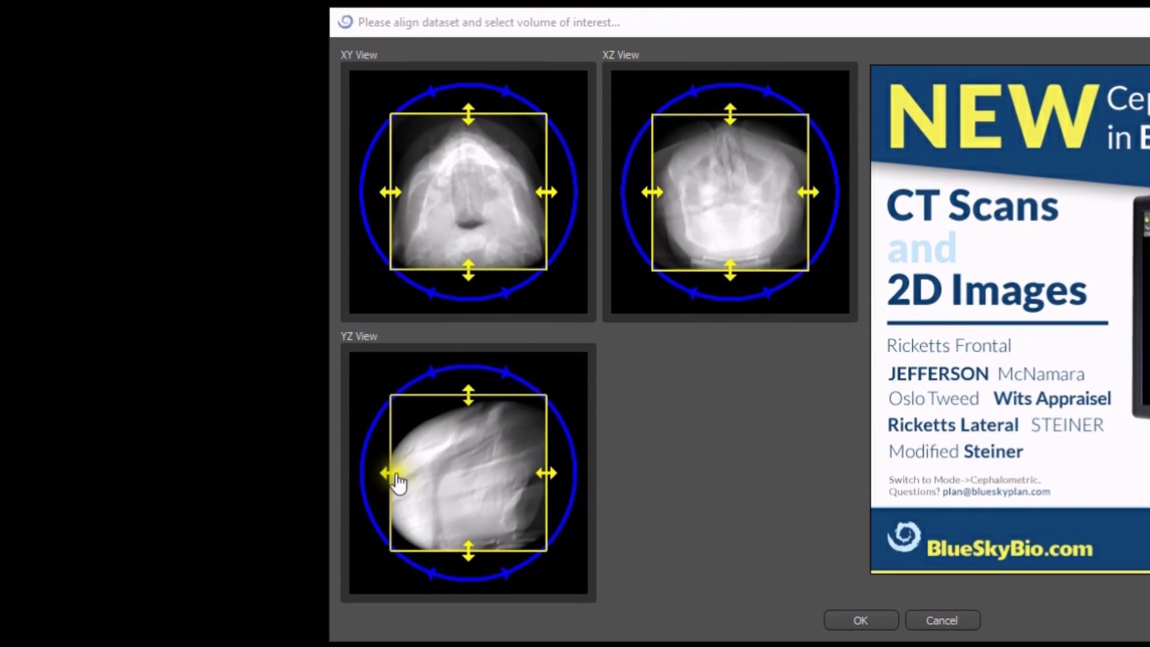
# Step: Crop the side and top of the volume of interest to the jaw and accept it
pyautogui.moveTo(396, 475); pyautogui.dragTo(437, 488)
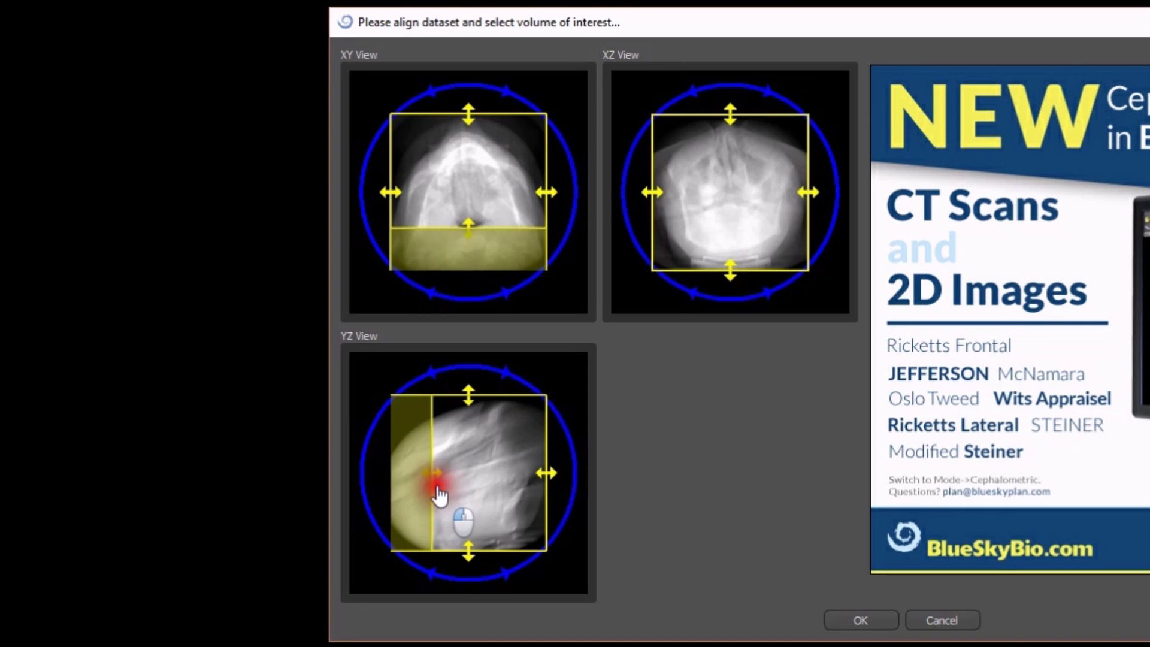
pyautogui.moveTo(469, 410); pyautogui.dragTo(471, 493)
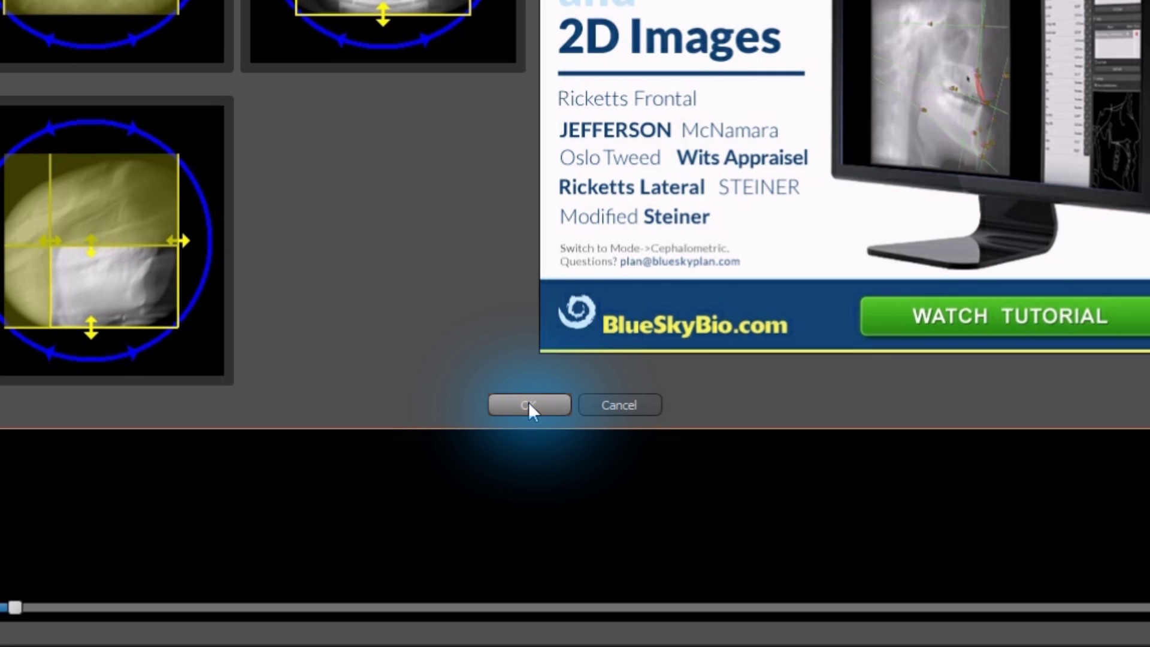
pyautogui.click(533, 407)
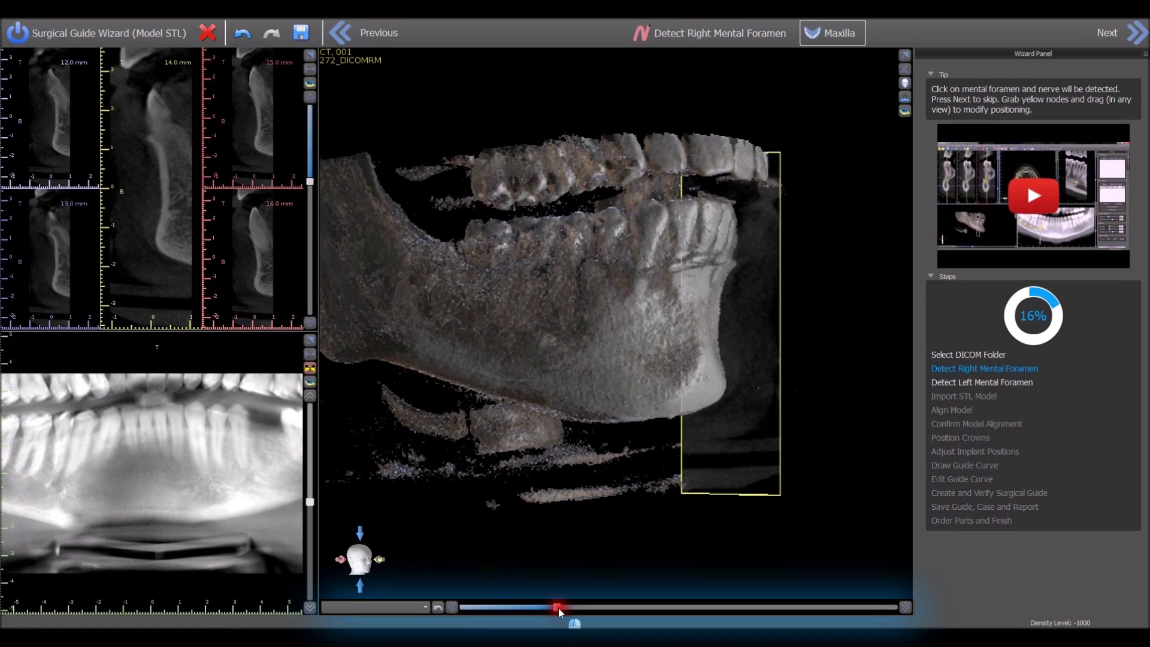
# Step: Raise the density, then retrace the right nerve by marking its mental foramen on a cross-section
pyautogui.moveTo(558, 609); pyautogui.dragTo(574, 610)
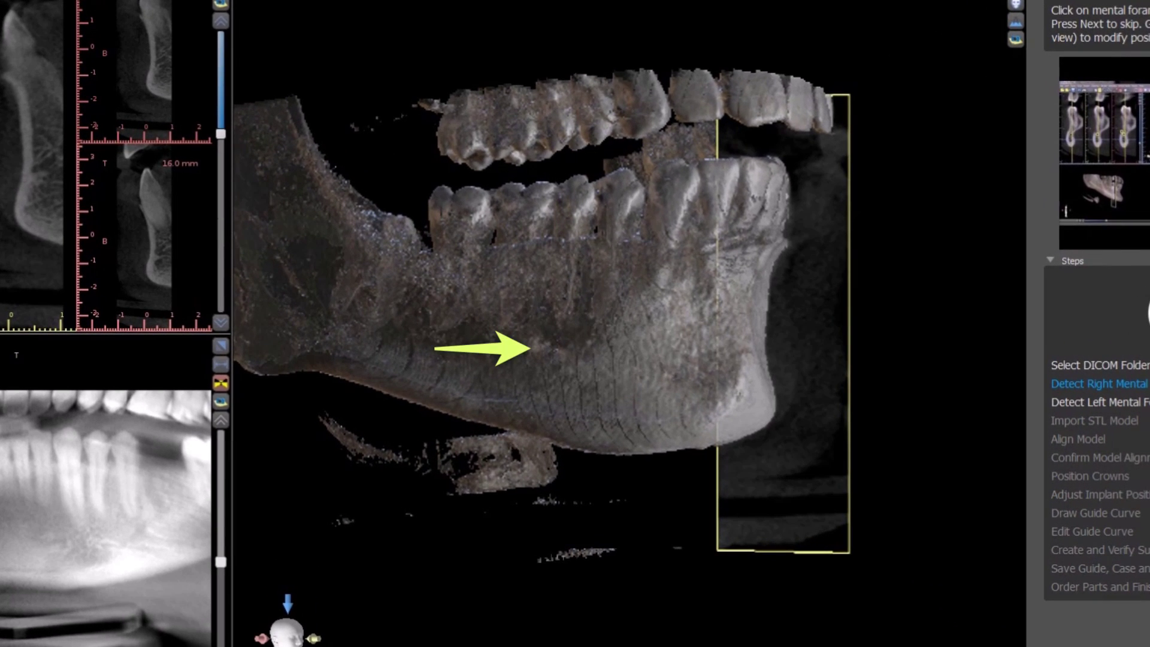
pyautogui.click(539, 348)
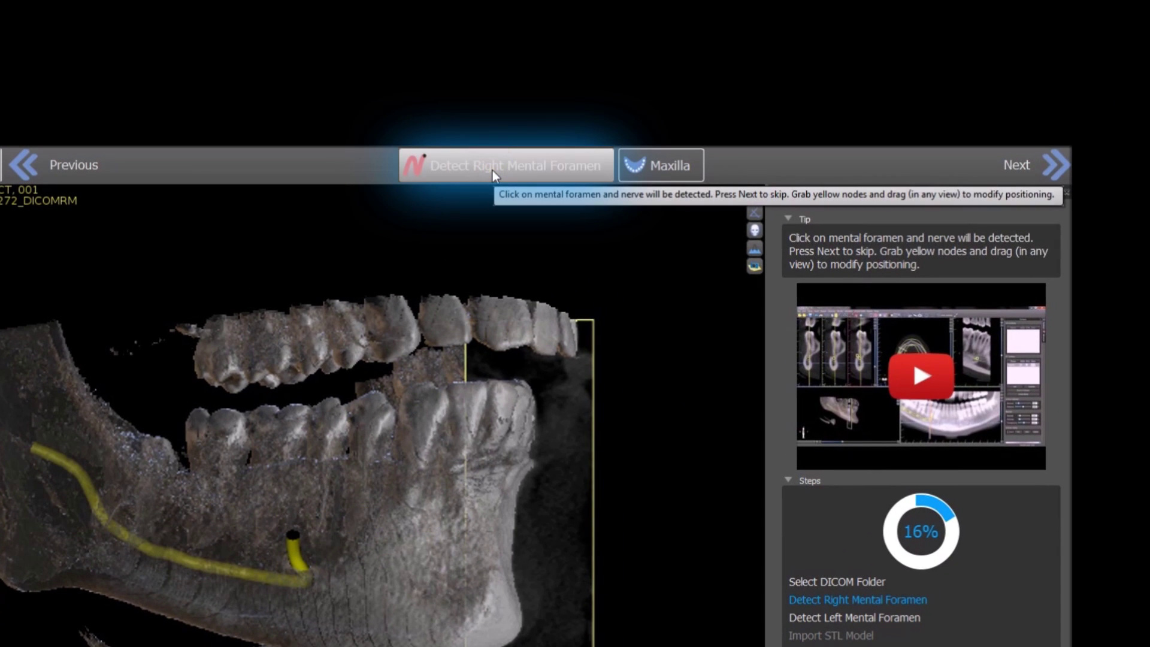
pyautogui.click(492, 170)
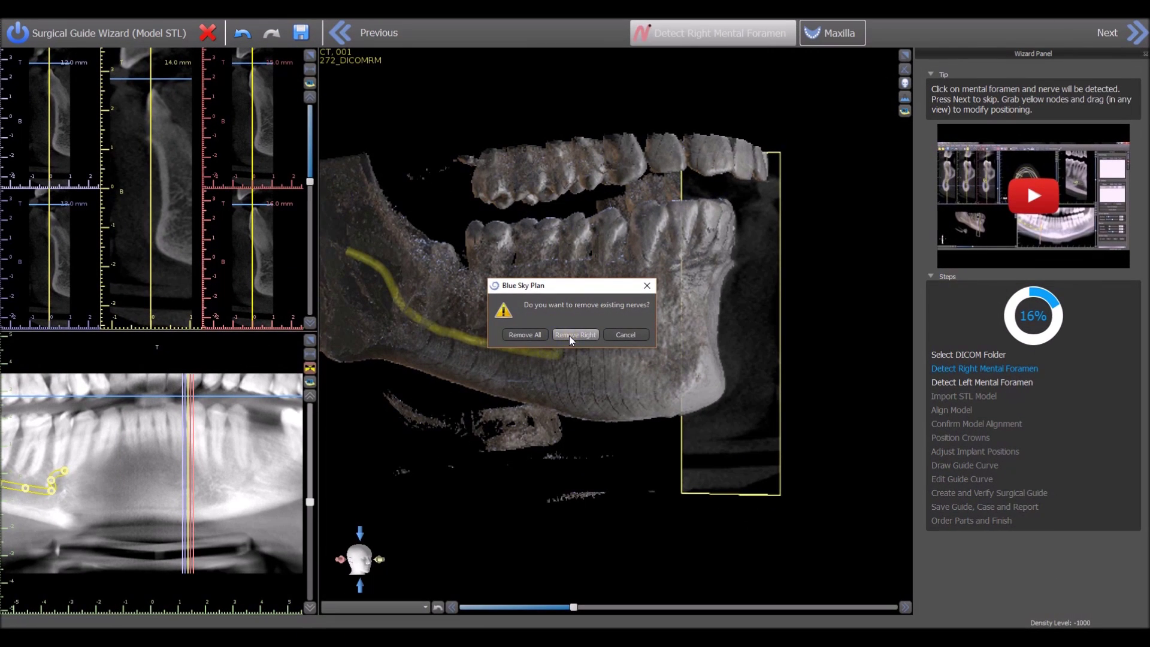
pyautogui.click(574, 335)
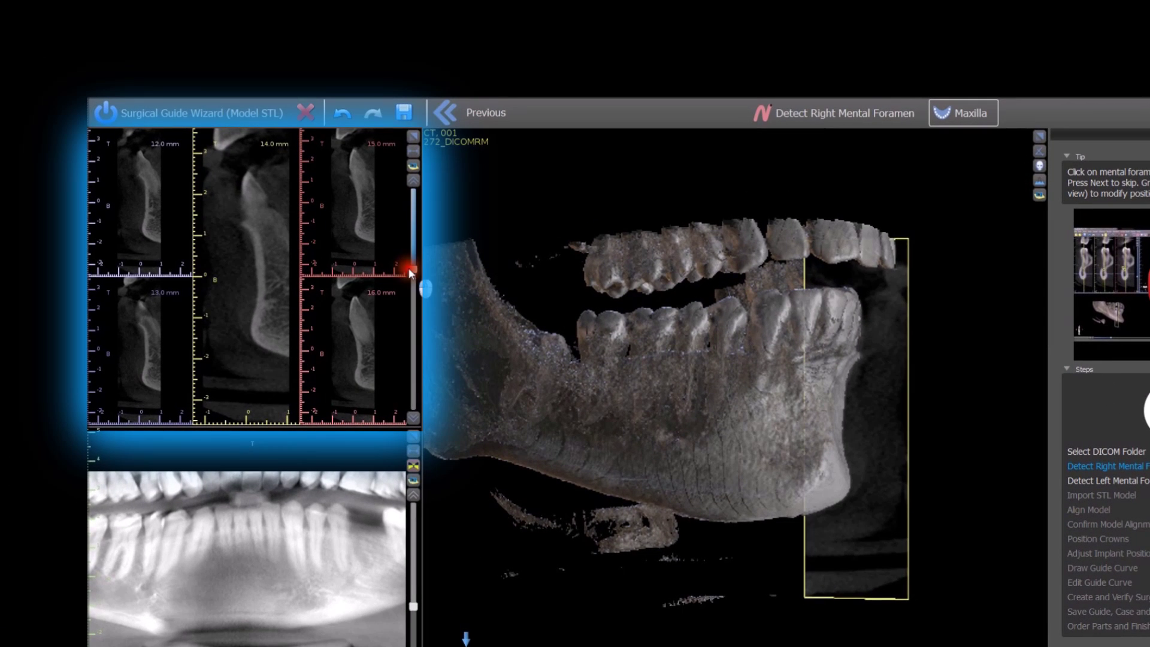
pyautogui.moveTo(411, 272); pyautogui.dragTo(418, 368)
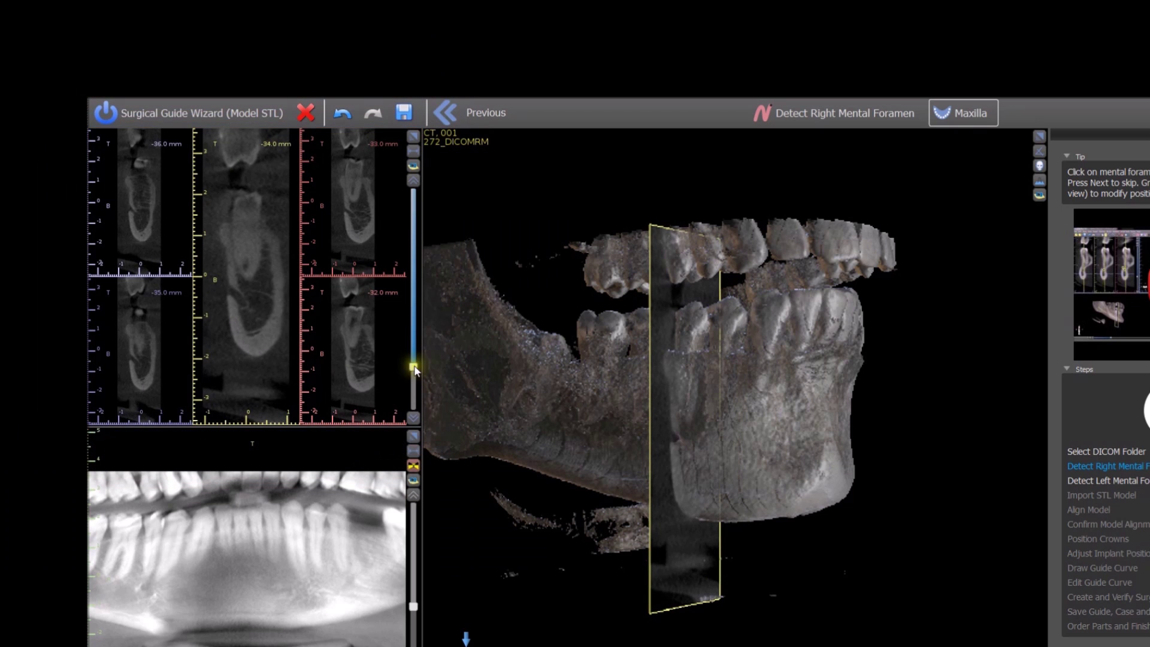
pyautogui.click(230, 295)
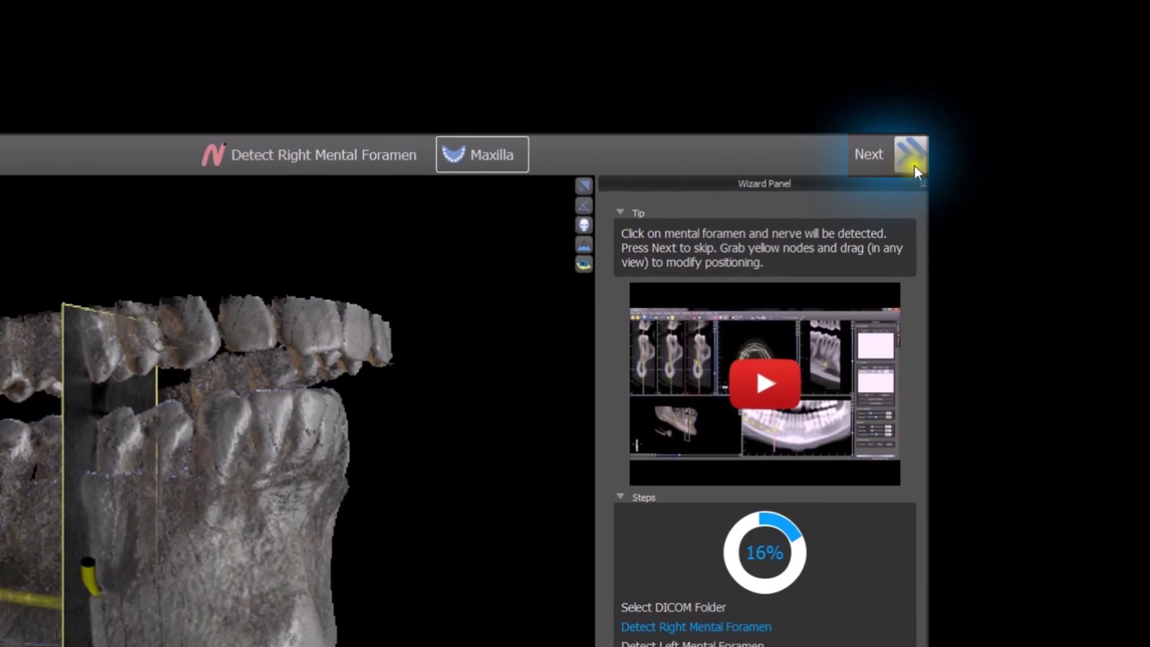
pyautogui.click(911, 157)
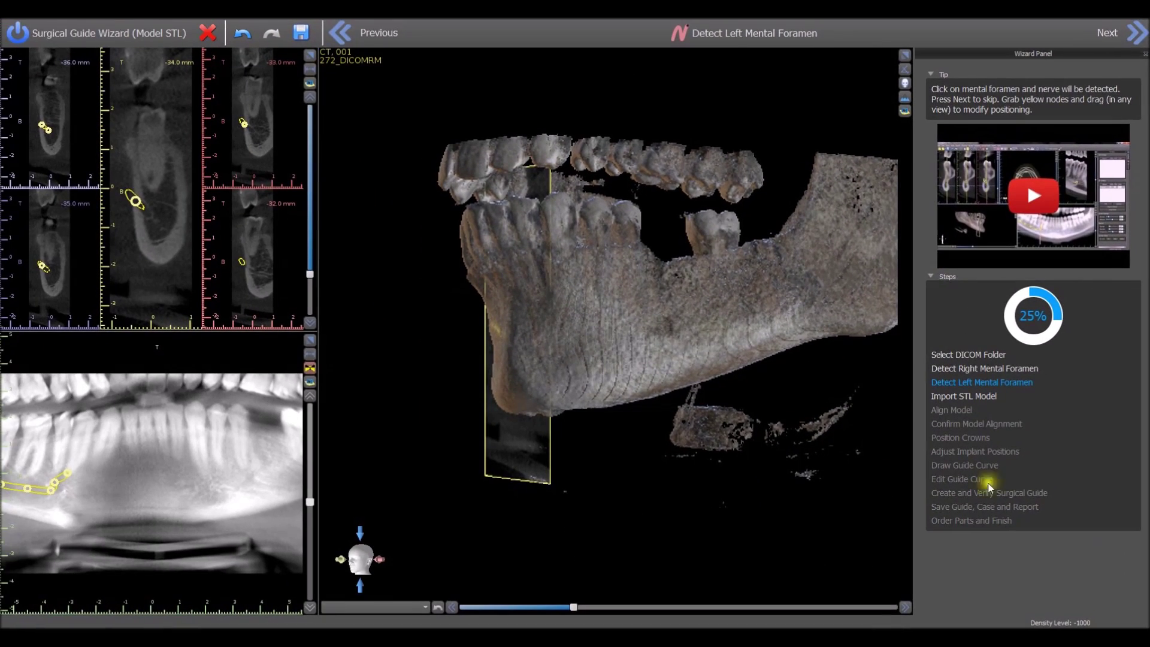
# Step: Trace the left nerve from its mental foramen and move on to Import STL Model
pyautogui.click(669, 327)
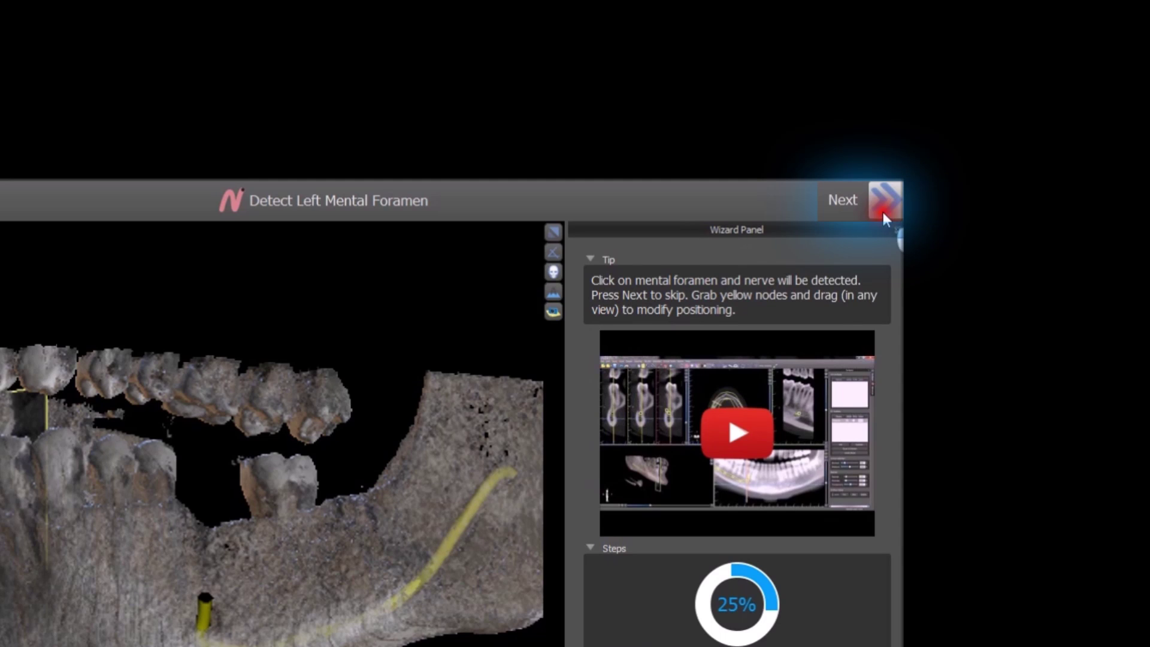
pyautogui.click(883, 211)
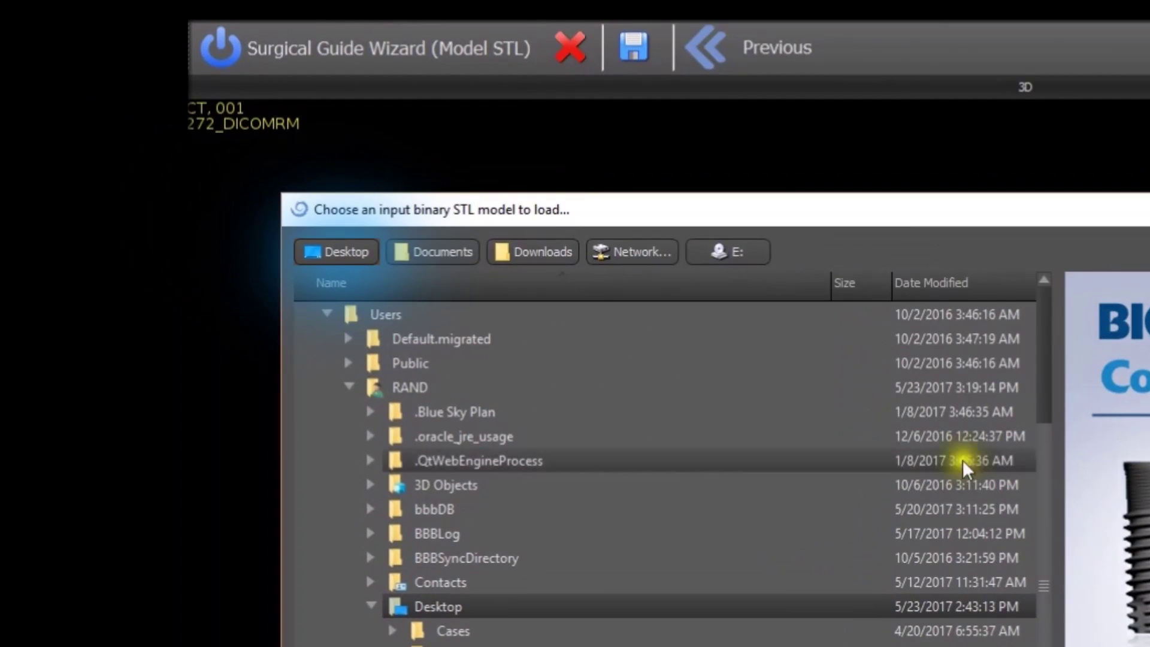
# Step: Load STL Model Lower.stl from the Desktop
pyautogui.click(335, 250)
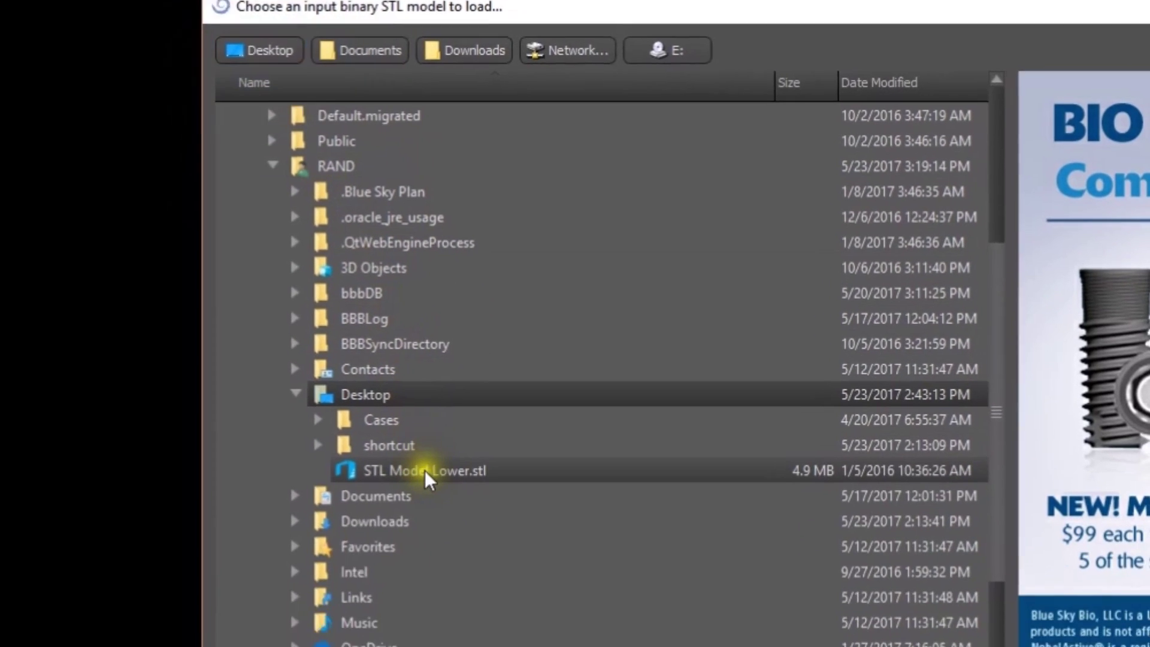
pyautogui.click(425, 470)
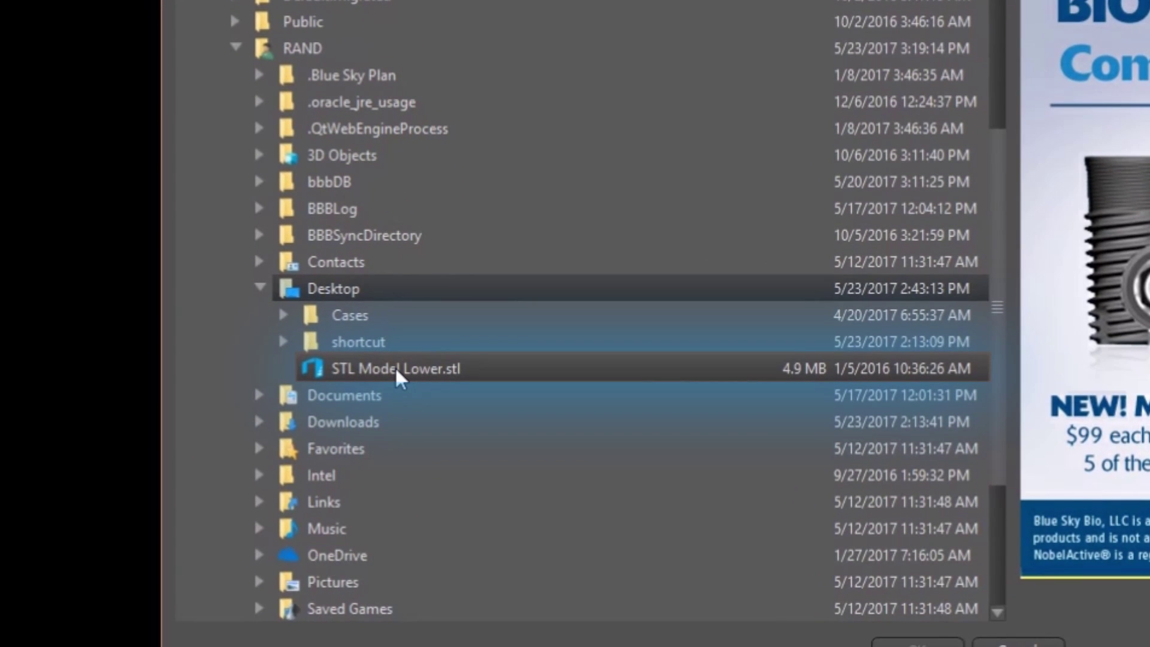
pyautogui.click(394, 366)
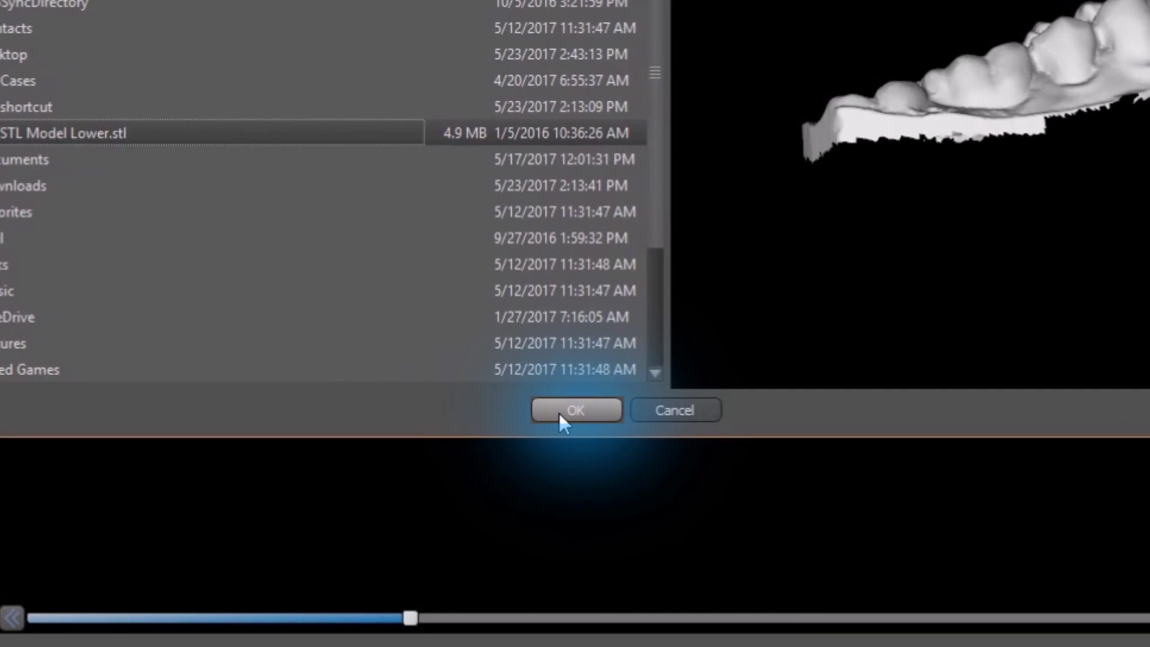
pyautogui.click(571, 410)
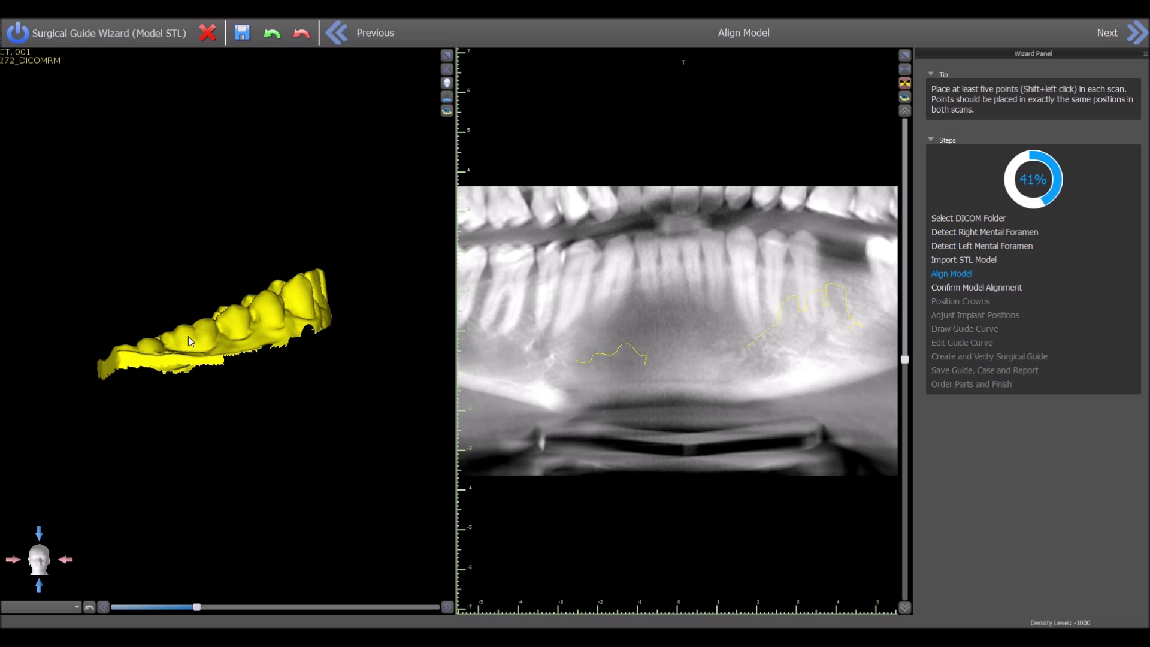
# Step: Place green landmark points across the teeth of the 3D jaw model, front to rear molar
pyautogui.keyDown('shift'); pyautogui.click(188, 337); pyautogui.keyUp('shift')
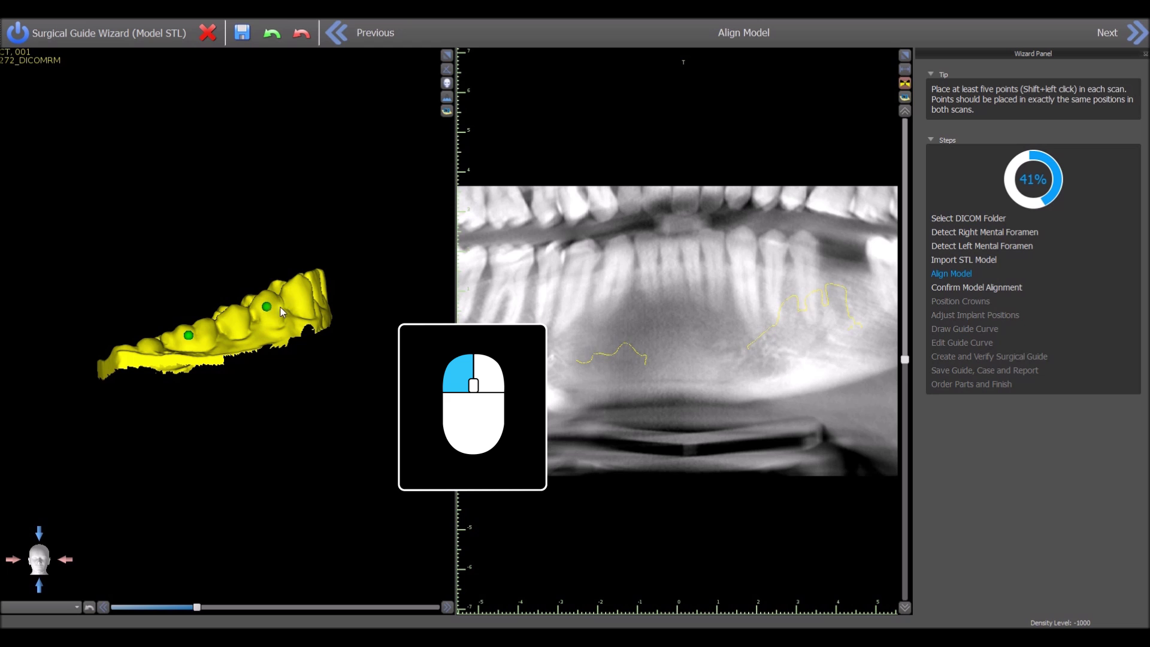
pyautogui.moveTo(343, 300); pyautogui.dragTo(85, 404)
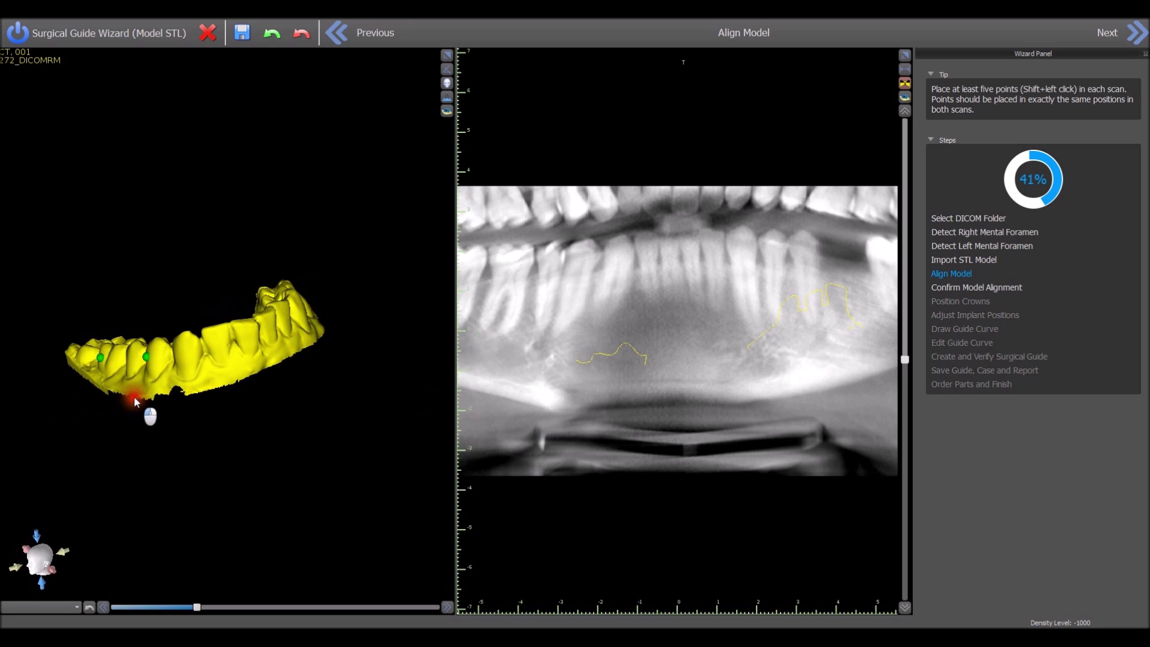
pyautogui.keyDown('shift'); pyautogui.click(203, 342); pyautogui.keyUp('shift')
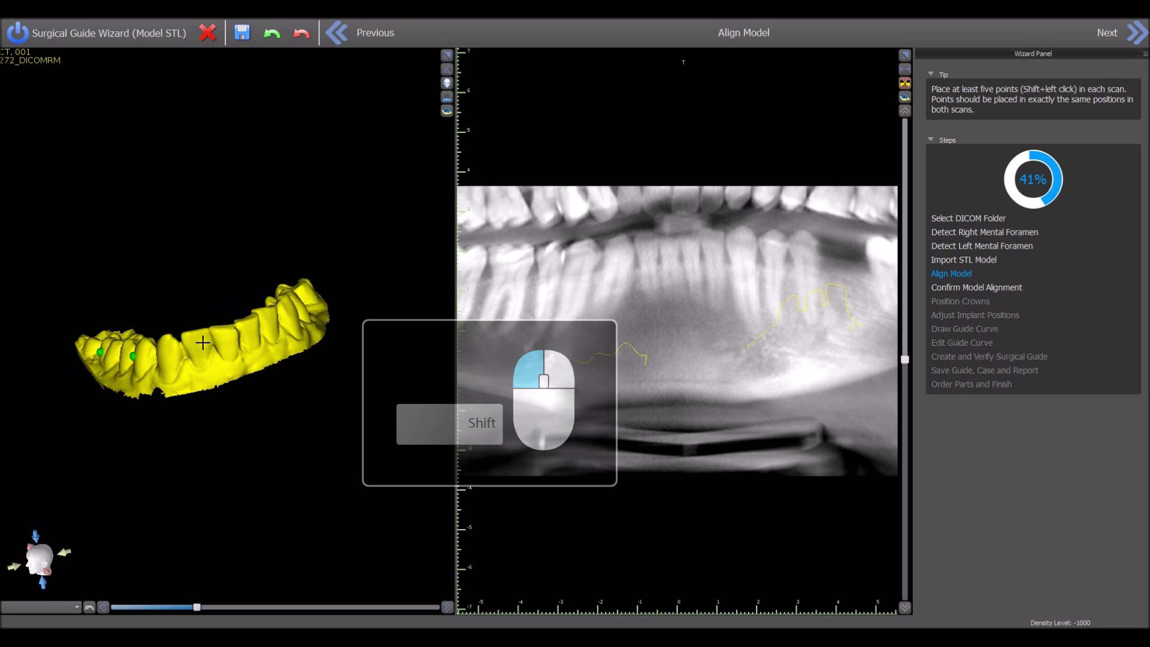
pyautogui.keyDown('shift'); pyautogui.click(252, 331); pyautogui.keyUp('shift')
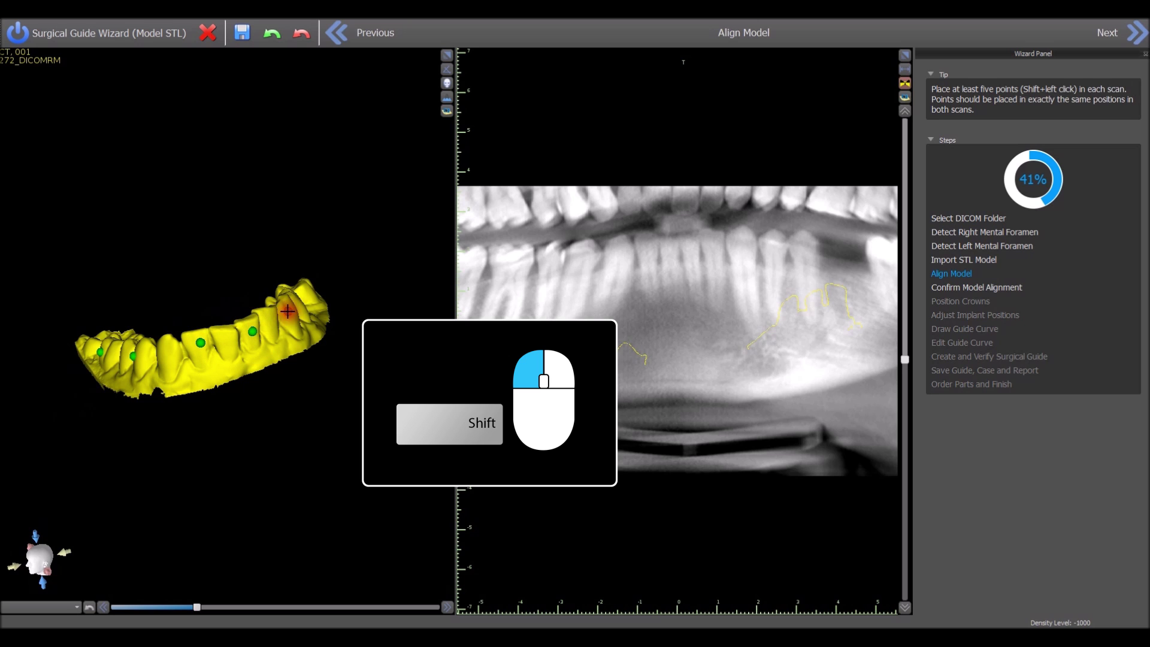
pyautogui.moveTo(288, 311); pyautogui.dragTo(214, 379)
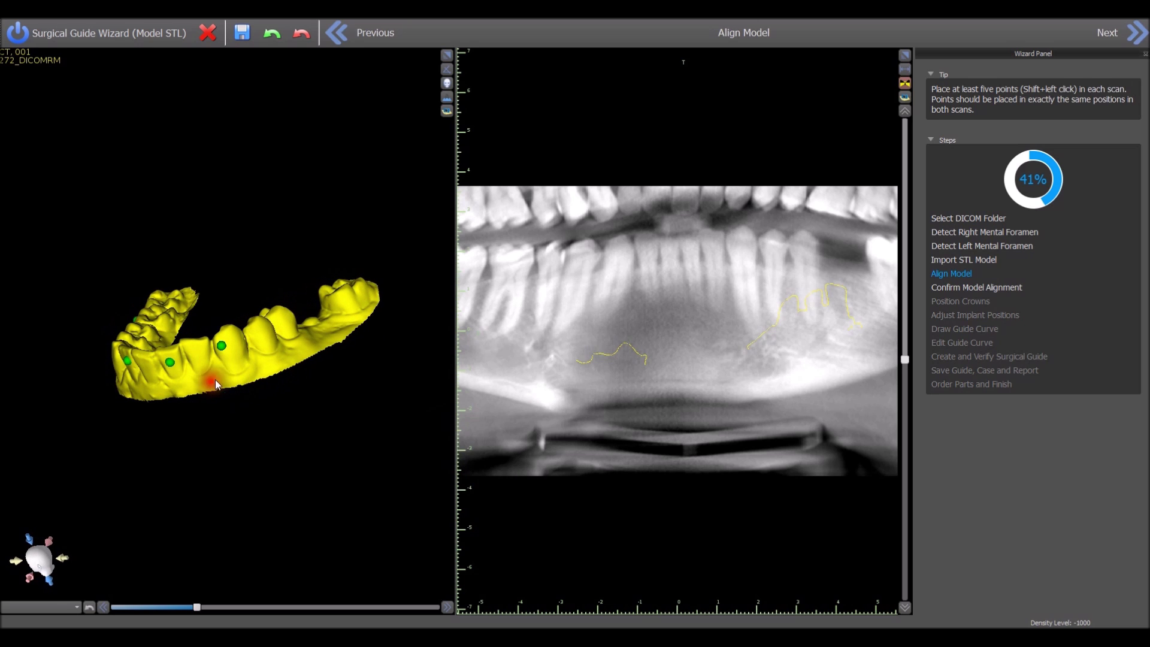
pyautogui.keyDown('shift'); pyautogui.click(282, 321); pyautogui.keyUp('shift')
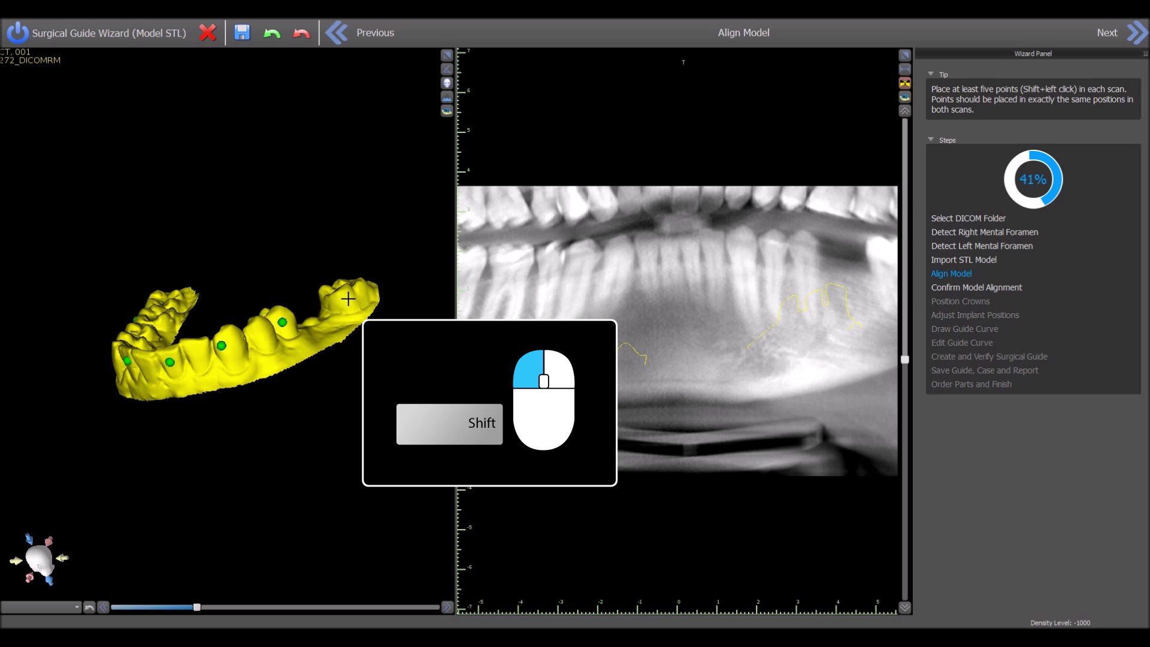
pyautogui.keyDown('shift'); pyautogui.click(348, 298); pyautogui.keyUp('shift')
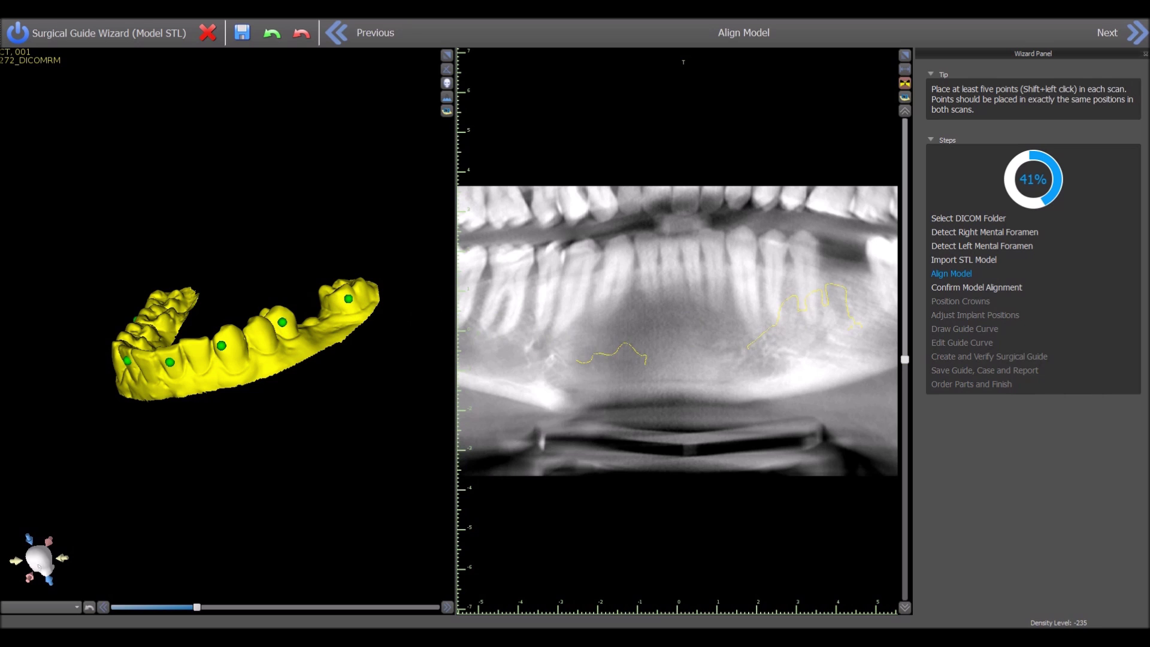
# Step: Mark seven matching red points along the teeth on the panoramic CT
pyautogui.keyDown('shift'); pyautogui.click(512, 265); pyautogui.keyUp('shift')
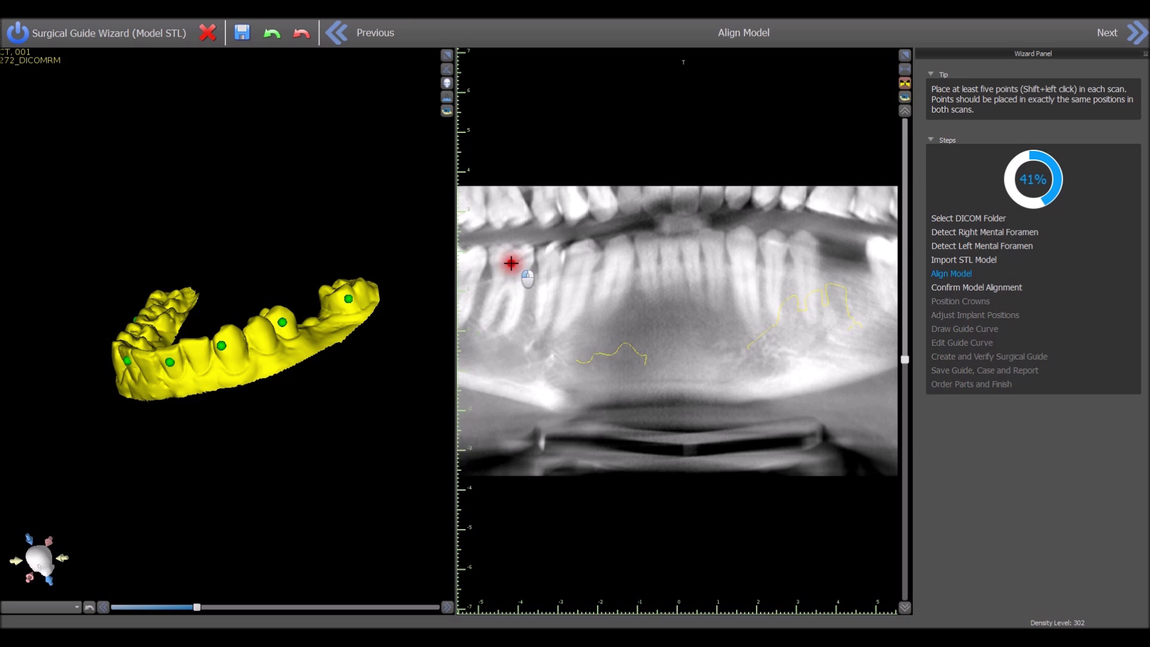
pyautogui.keyDown('shift'); pyautogui.click(580, 256); pyautogui.keyUp('shift')
pyautogui.keyDown('shift'); pyautogui.click(647, 246); pyautogui.keyUp('shift')
pyautogui.keyDown('shift'); pyautogui.click(691, 244); pyautogui.keyUp('shift')
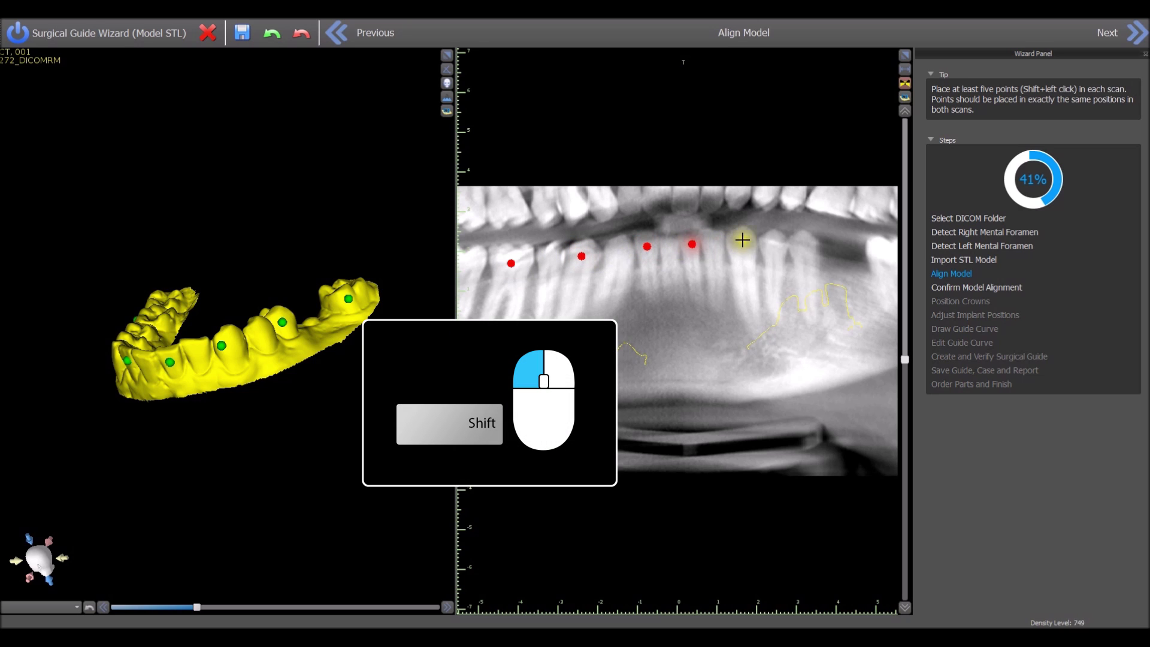
pyautogui.keyDown('shift'); pyautogui.click(742, 239); pyautogui.keyUp('shift')
pyautogui.keyDown('shift'); pyautogui.click(803, 241); pyautogui.keyUp('shift')
pyautogui.keyDown('shift'); pyautogui.click(883, 248); pyautogui.keyUp('shift')
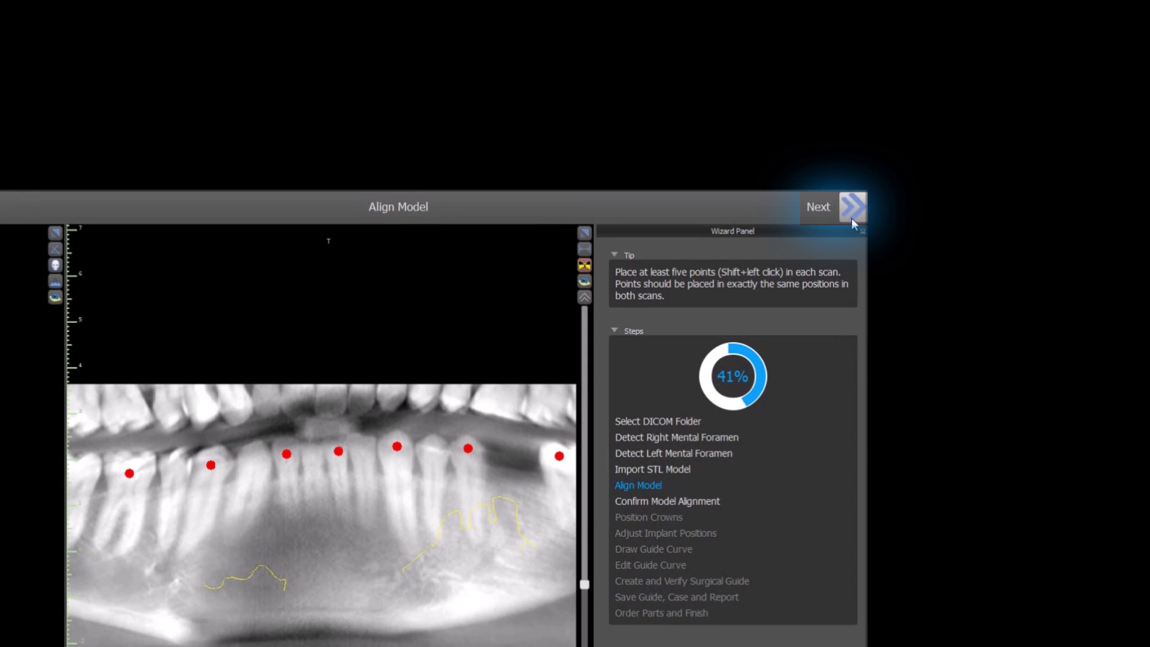
# Step: Check the STL contour fit by stepping through cross-sections and raising the axial slice through the teeth
pyautogui.click(851, 217)
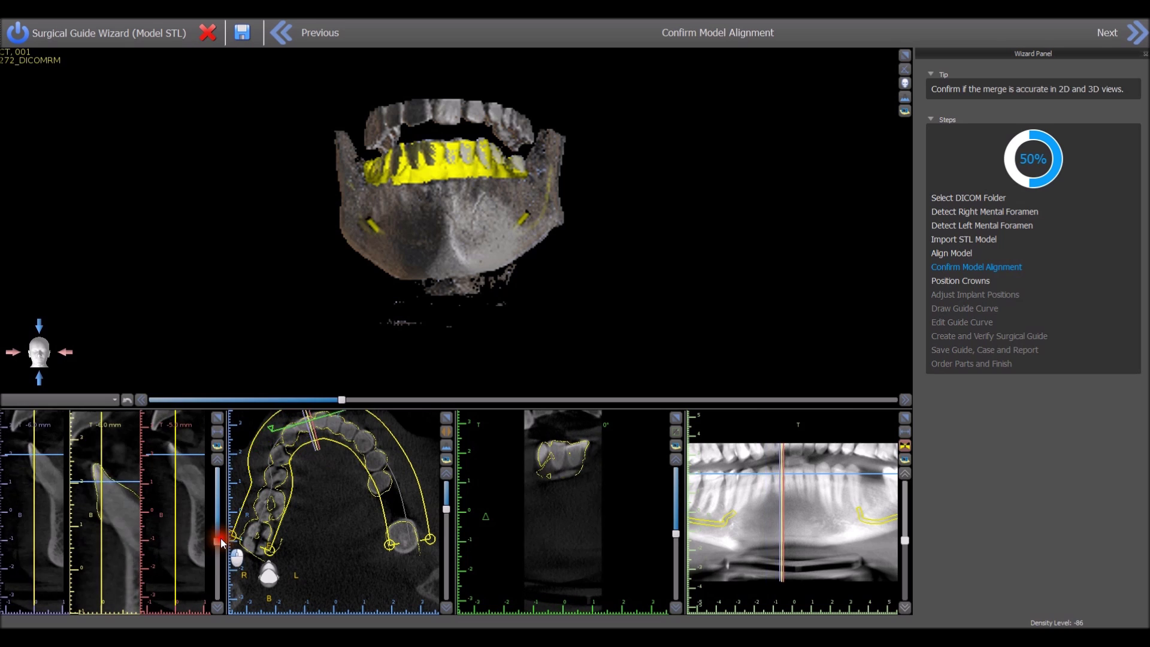
pyautogui.moveTo(220, 538); pyautogui.dragTo(220, 536)
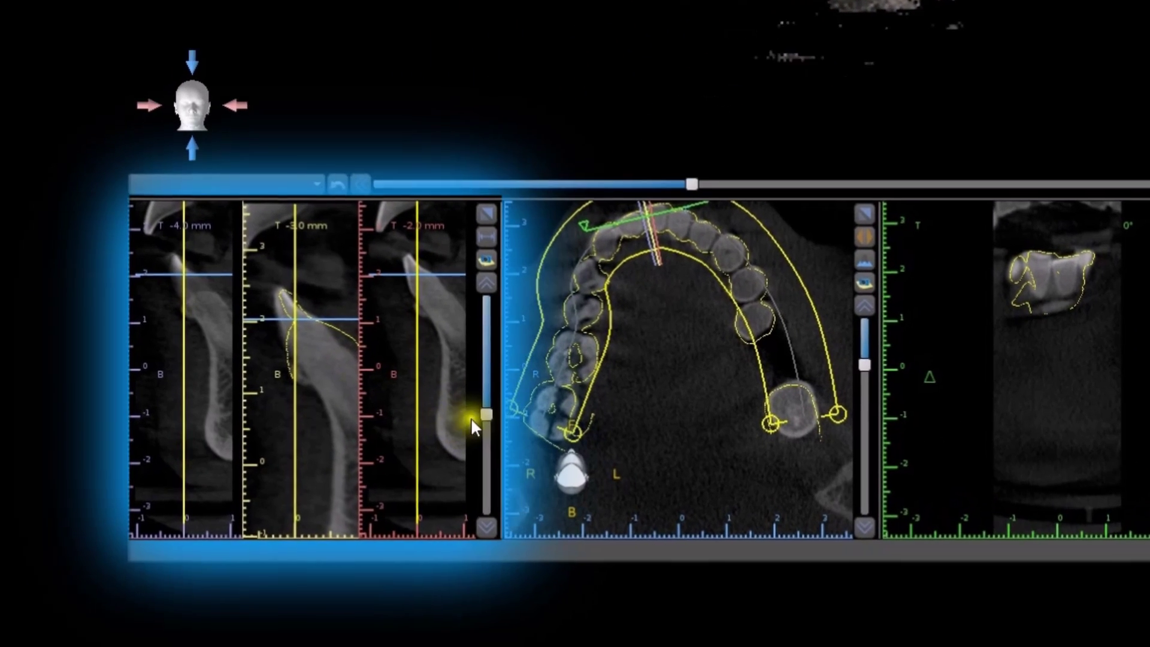
pyautogui.moveTo(482, 412); pyautogui.dragTo(480, 398)
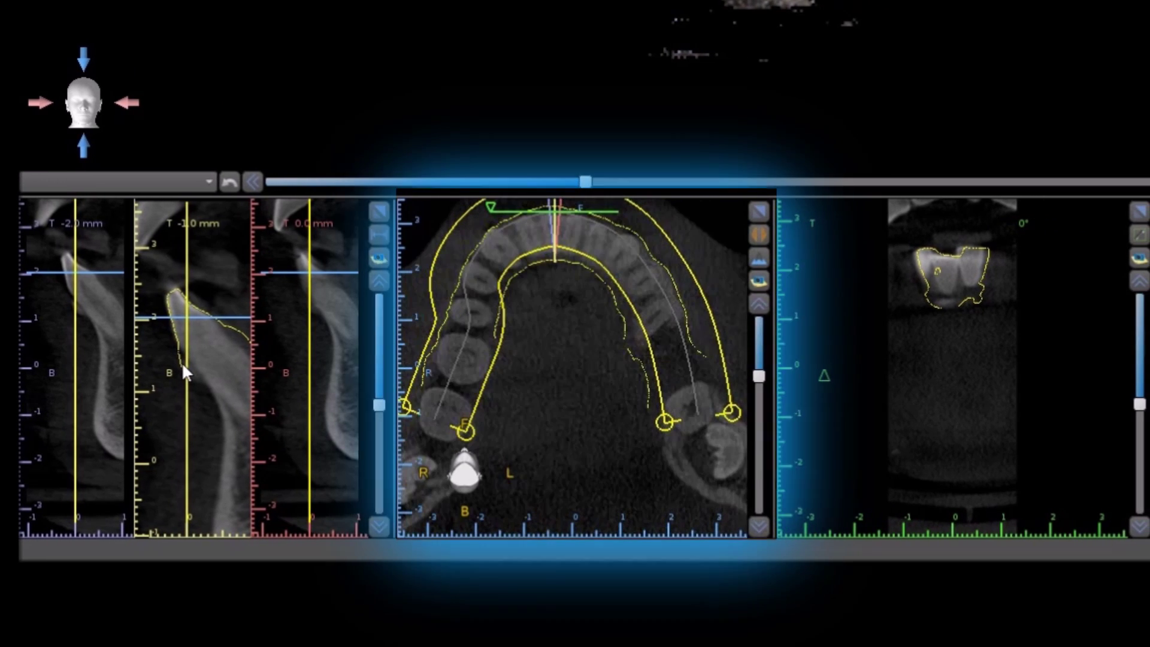
pyautogui.moveTo(758, 375); pyautogui.dragTo(756, 358)
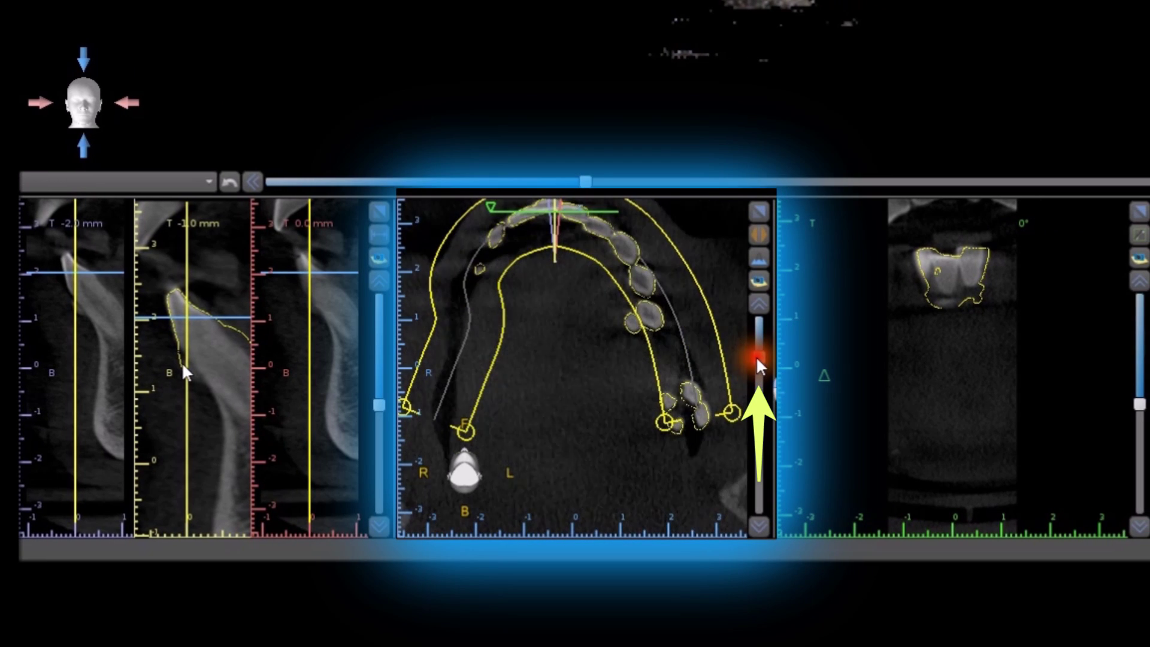
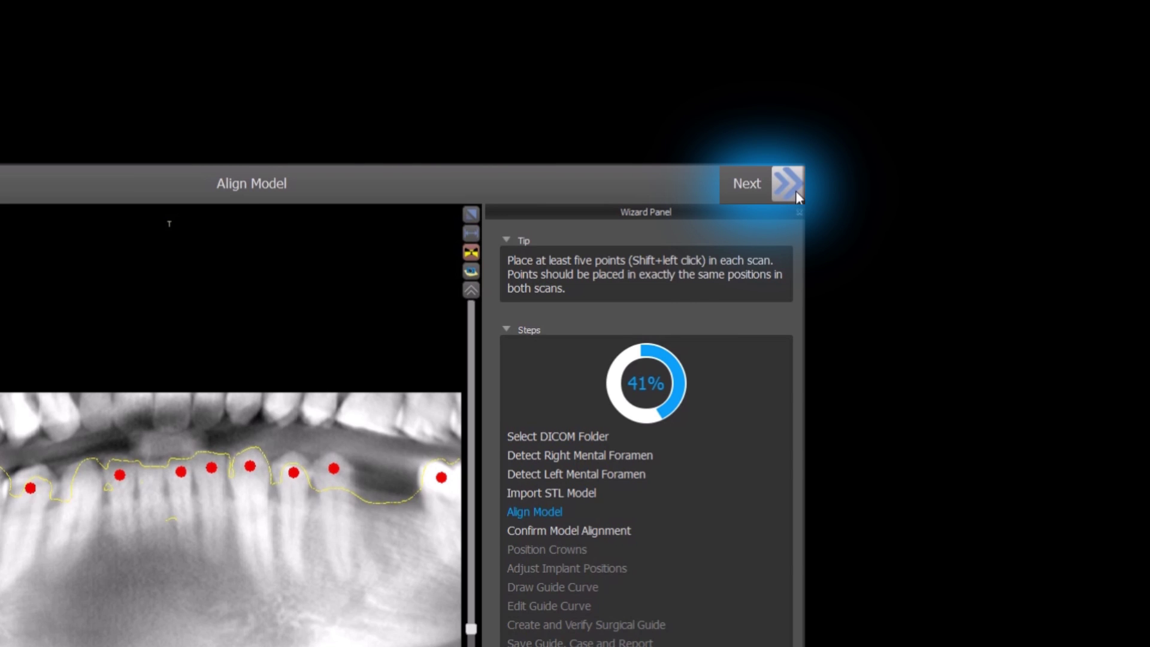
# Step: Advance to Confirm Model Alignment to view the STL model merged onto the scan
pyautogui.click(796, 191)
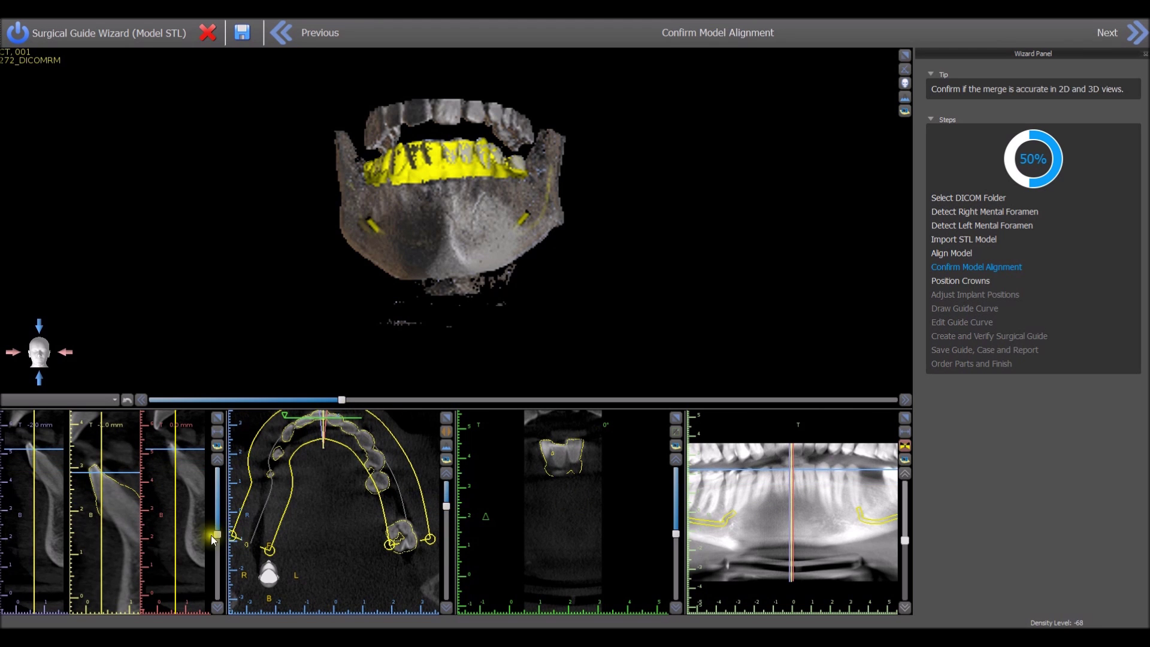
pyautogui.scroll(4, 213, 539)
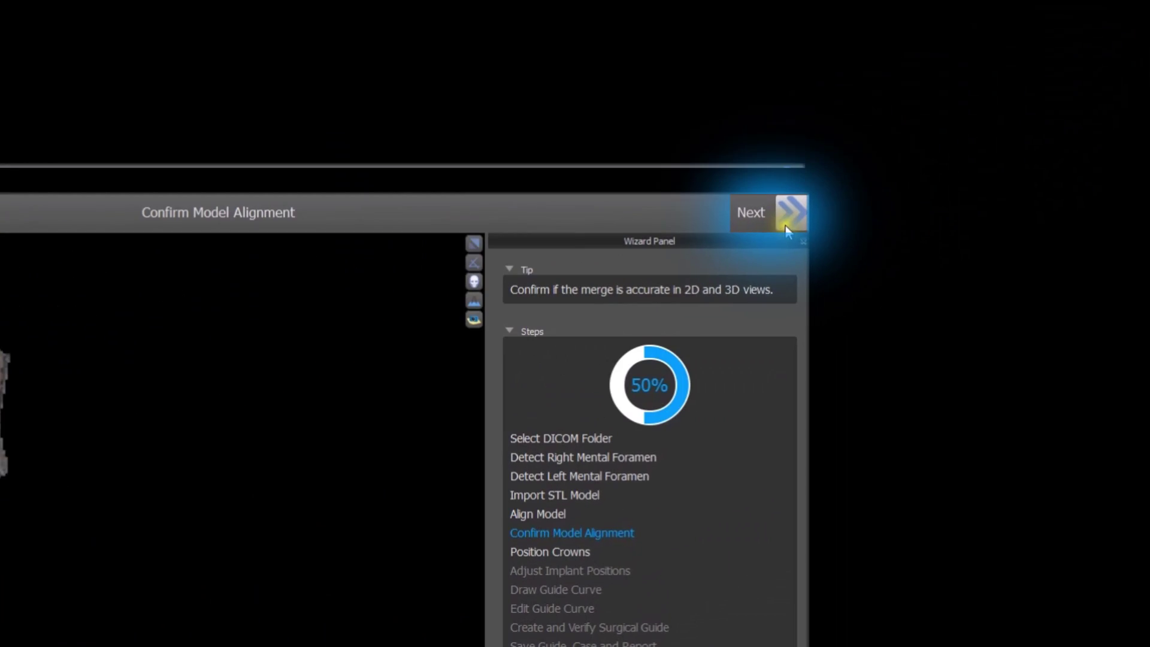
# Step: At Position Crowns, add a medium-size Left Mandibular First Molar and bring up its implant choice
pyautogui.click(1136, 33)
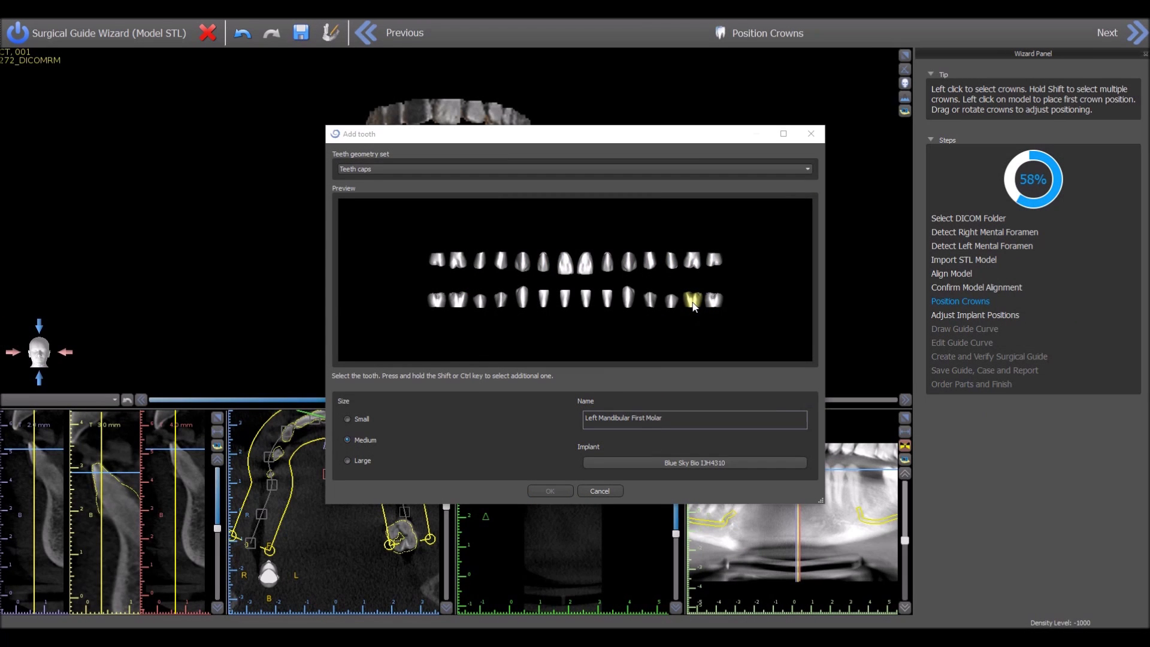
pyautogui.click(692, 300)
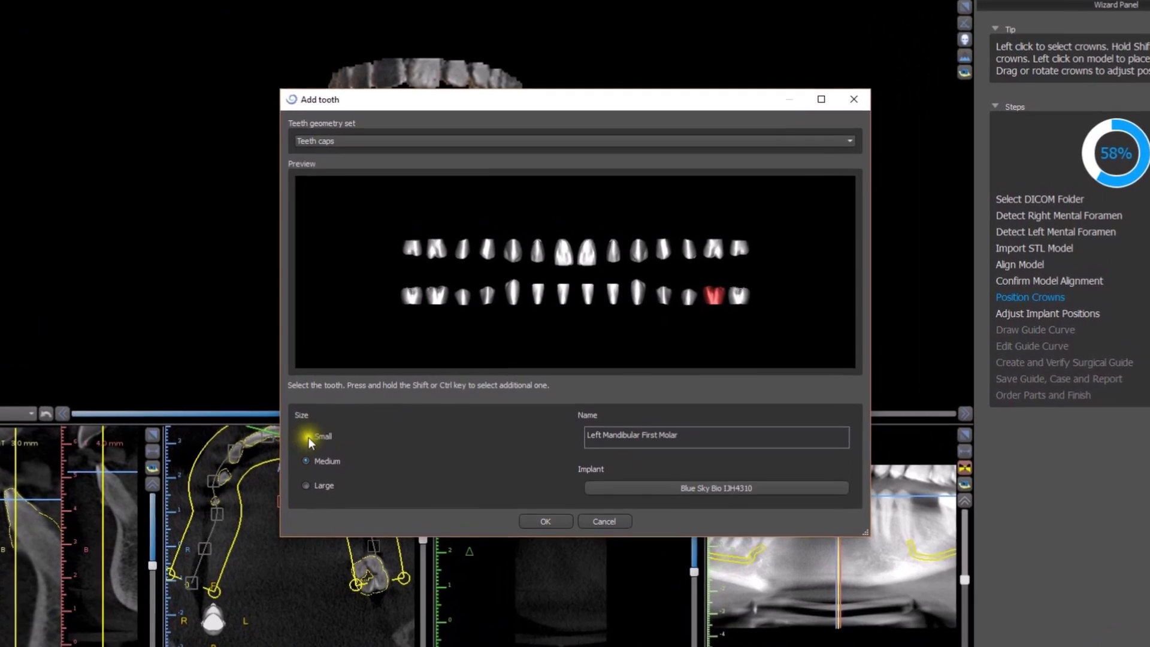
pyautogui.click(361, 441)
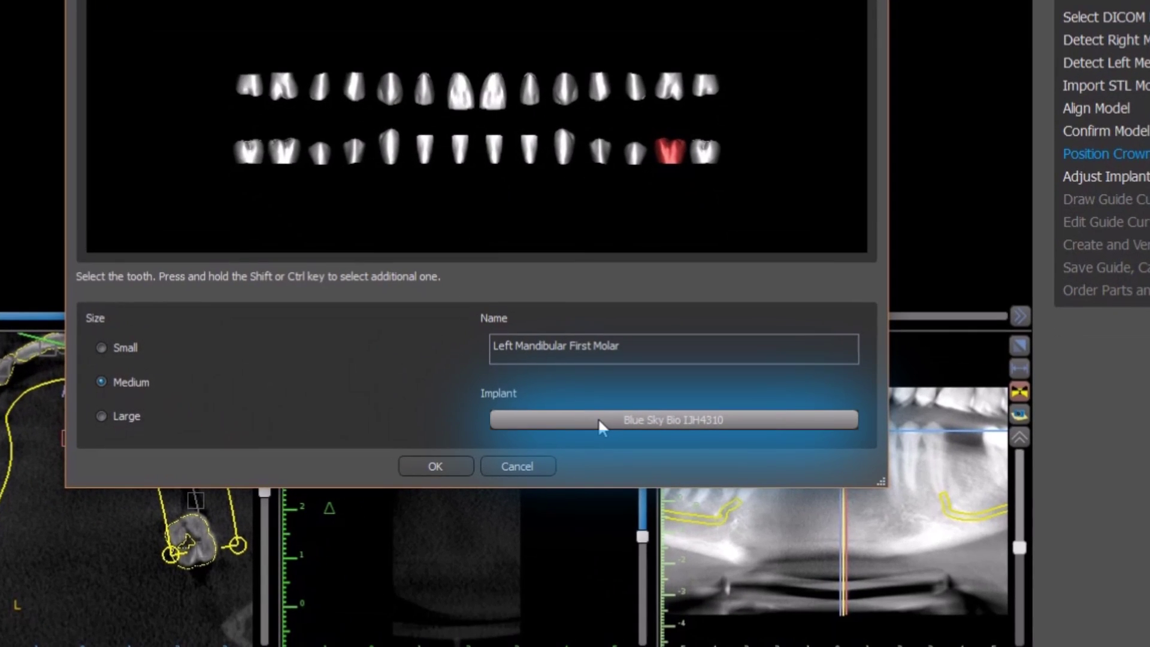
pyautogui.click(598, 418)
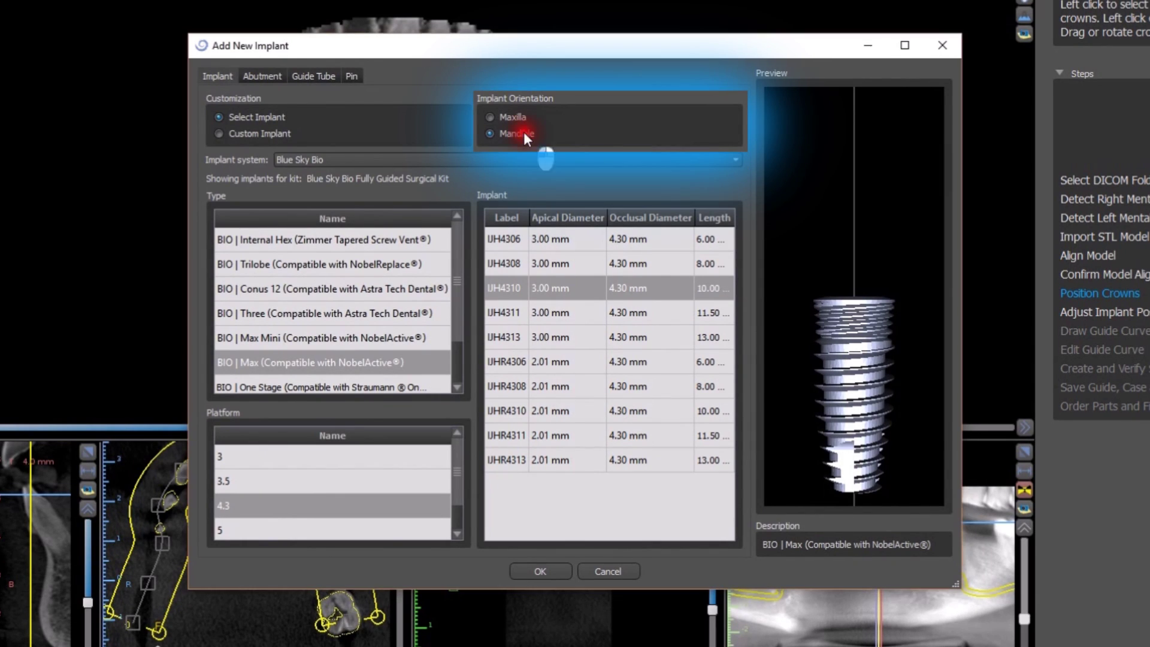
# Step: Assign the mandibular Blue Sky Bio BIO | Max implant IJH4310 with 4.3 platform to the molar
pyautogui.click(523, 160)
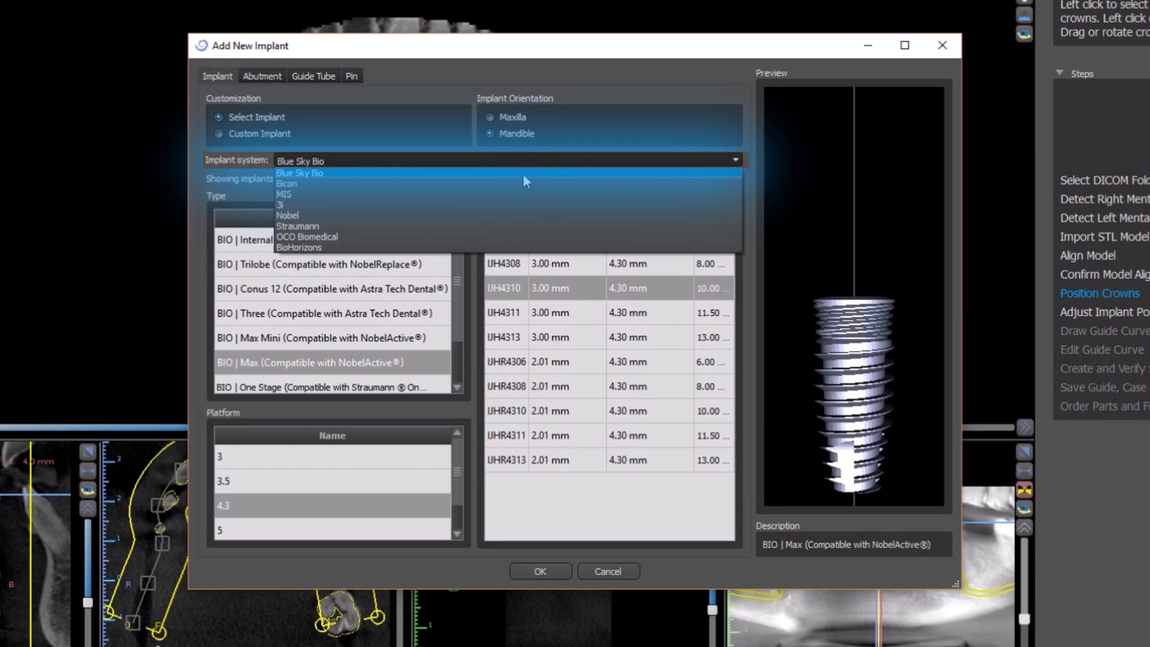
pyautogui.click(522, 174)
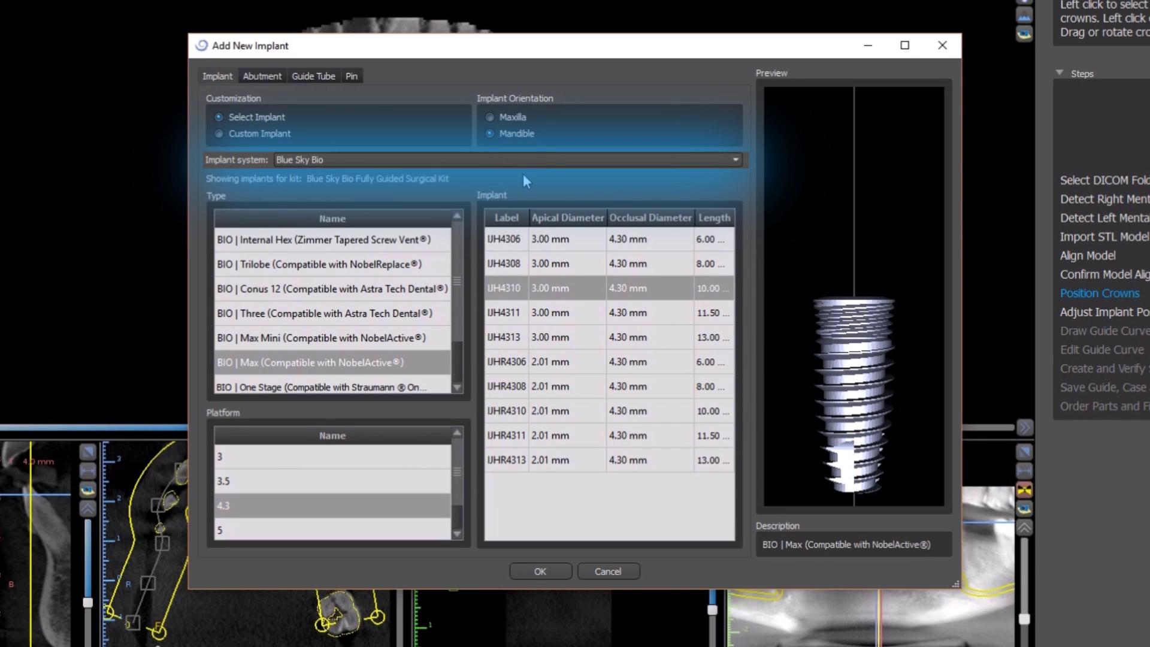
pyautogui.click(300, 158)
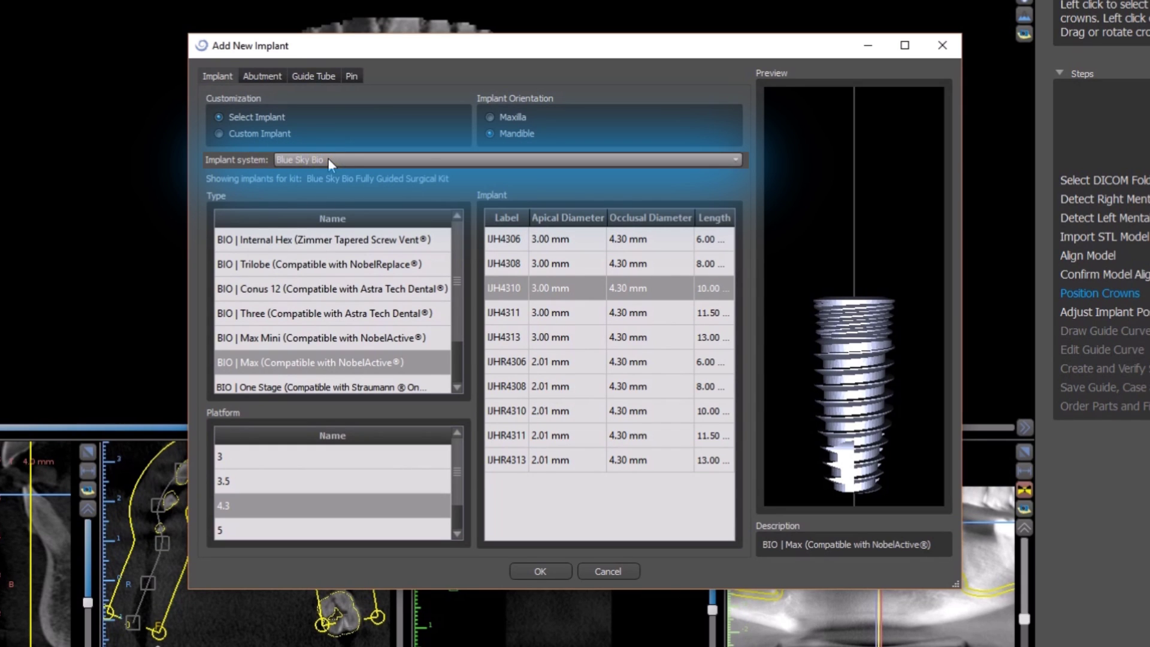
pyautogui.click(271, 363)
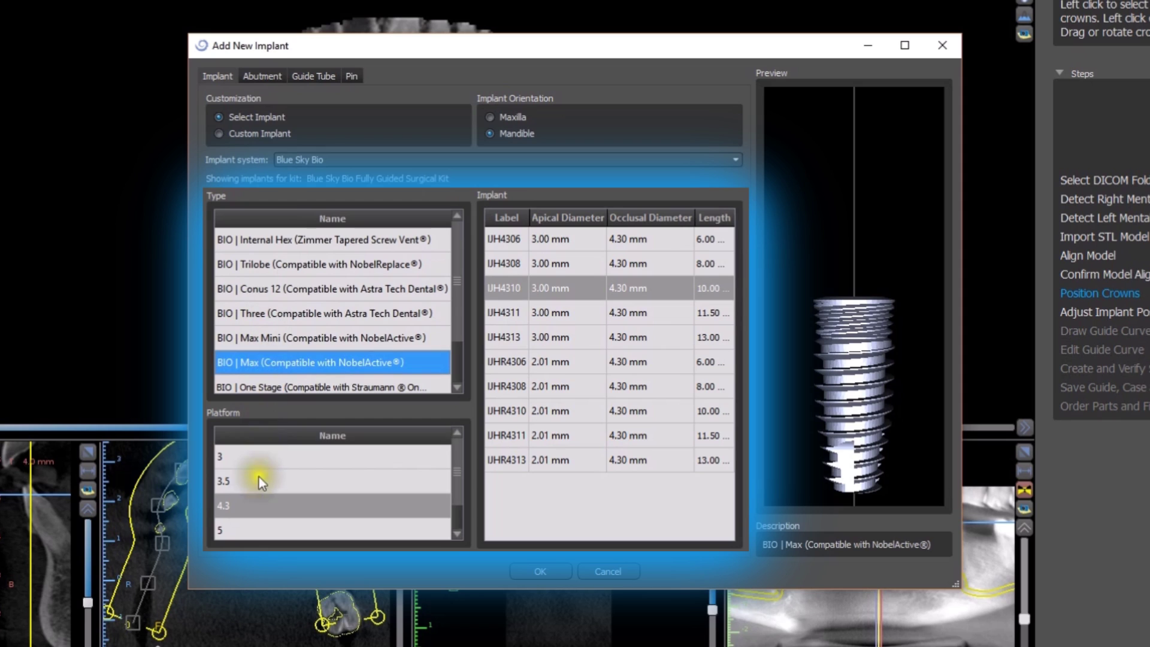
pyautogui.click(250, 508)
pyautogui.click(505, 289)
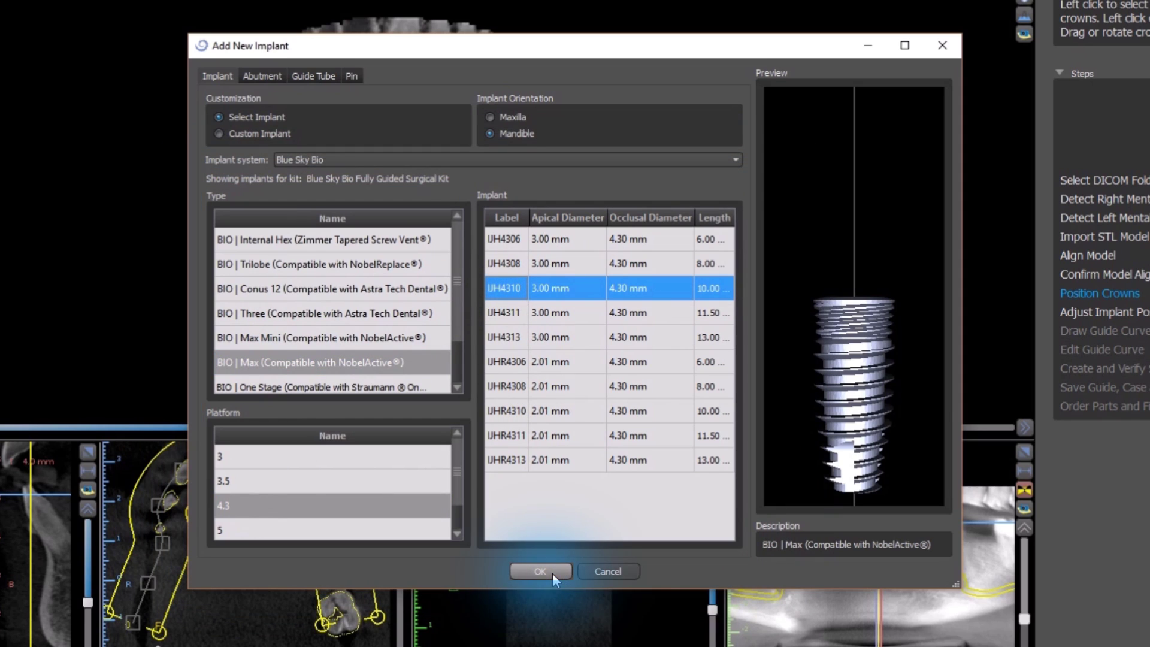
pyautogui.click(540, 571)
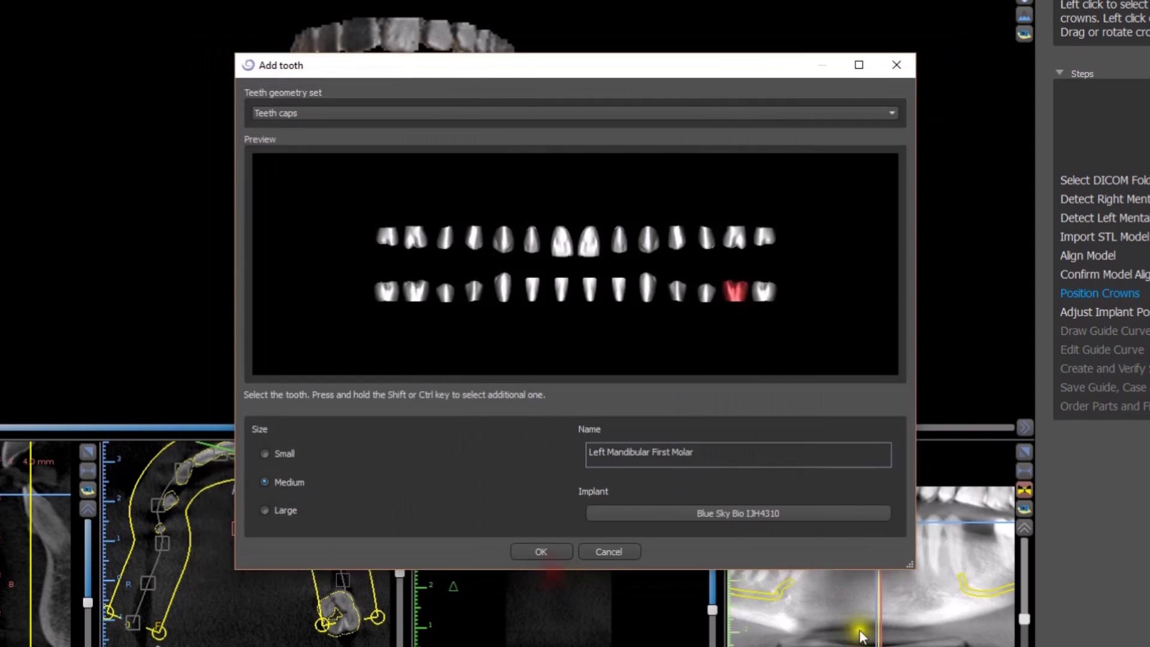
# Step: Place the first-molar crown with its IJH4310 implant in the lower left molar gap
pyautogui.click(536, 551)
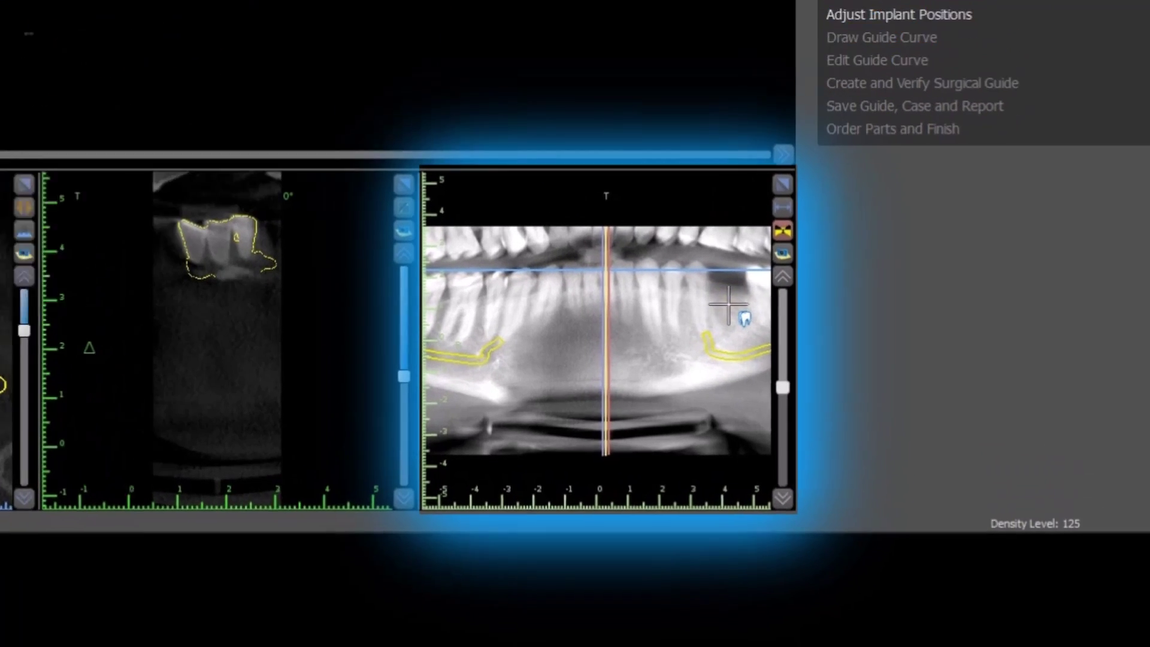
pyautogui.click(872, 491)
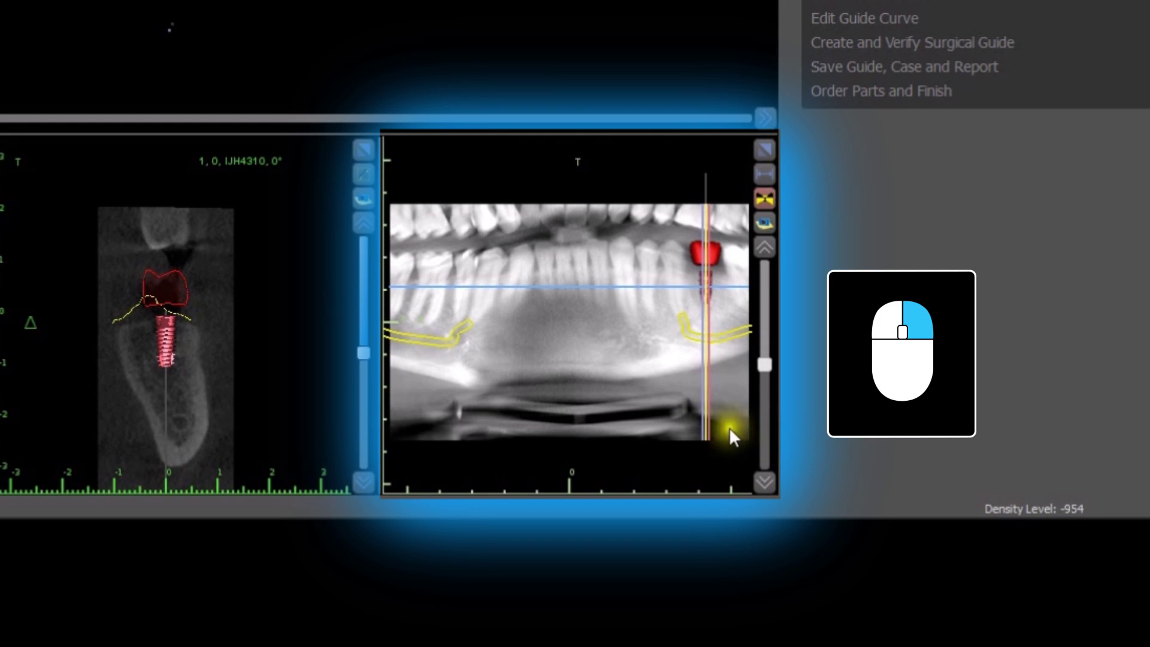
pyautogui.moveTo(616, 401); pyautogui.dragTo(626, 347, button='right')
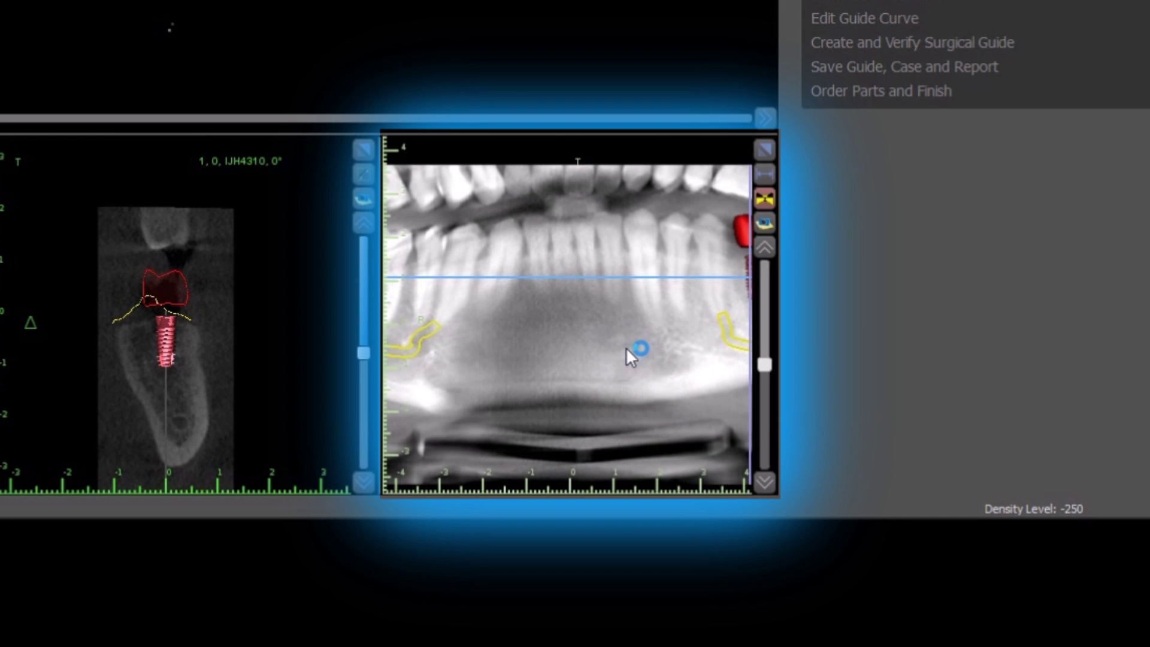
pyautogui.moveTo(626, 347); pyautogui.dragTo(559, 352, button='middle')
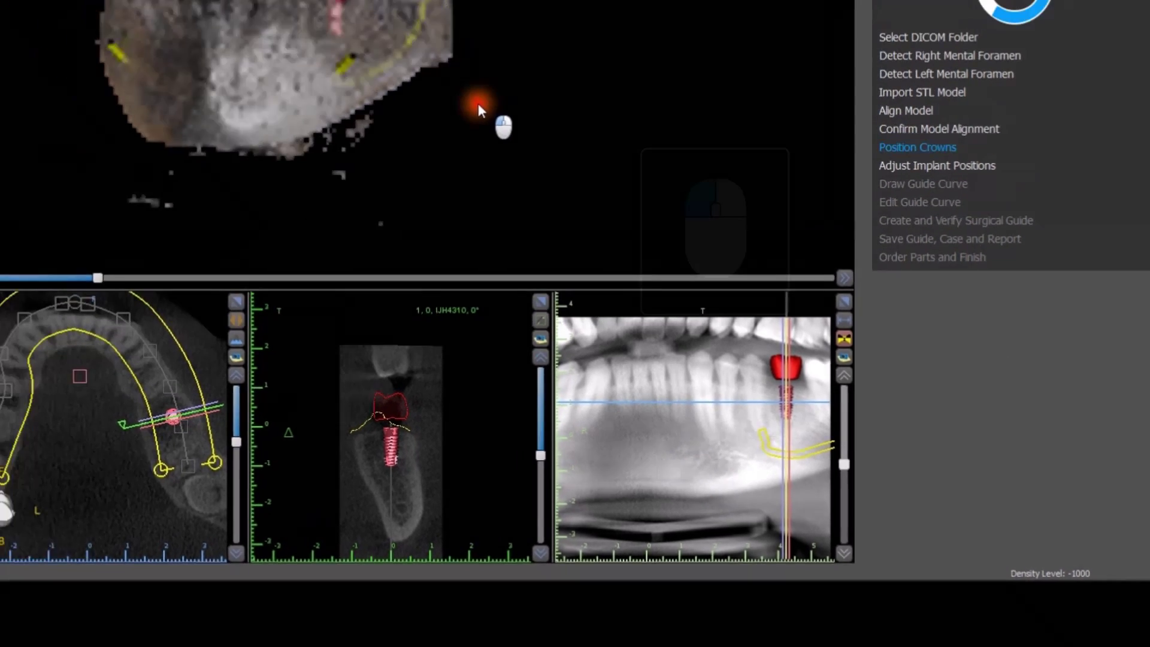
pyautogui.moveTo(515, 138); pyautogui.dragTo(611, 268)
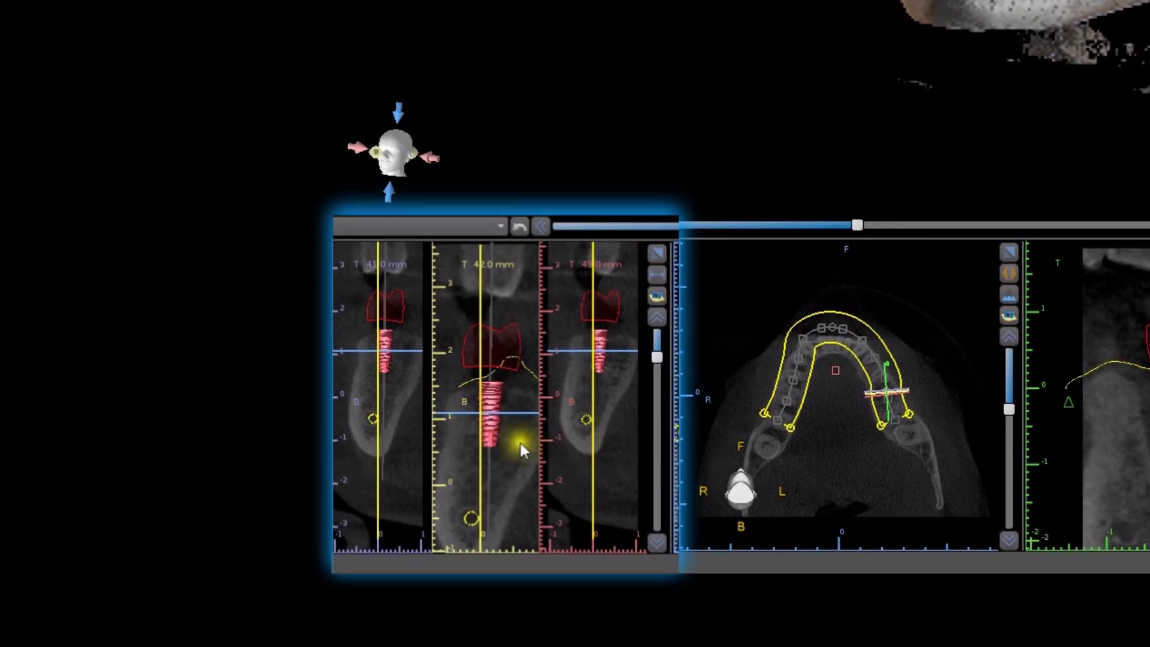
# Step: Drag the implant in the cross-section panels so it sits properly within the bone
pyautogui.click(492, 426)
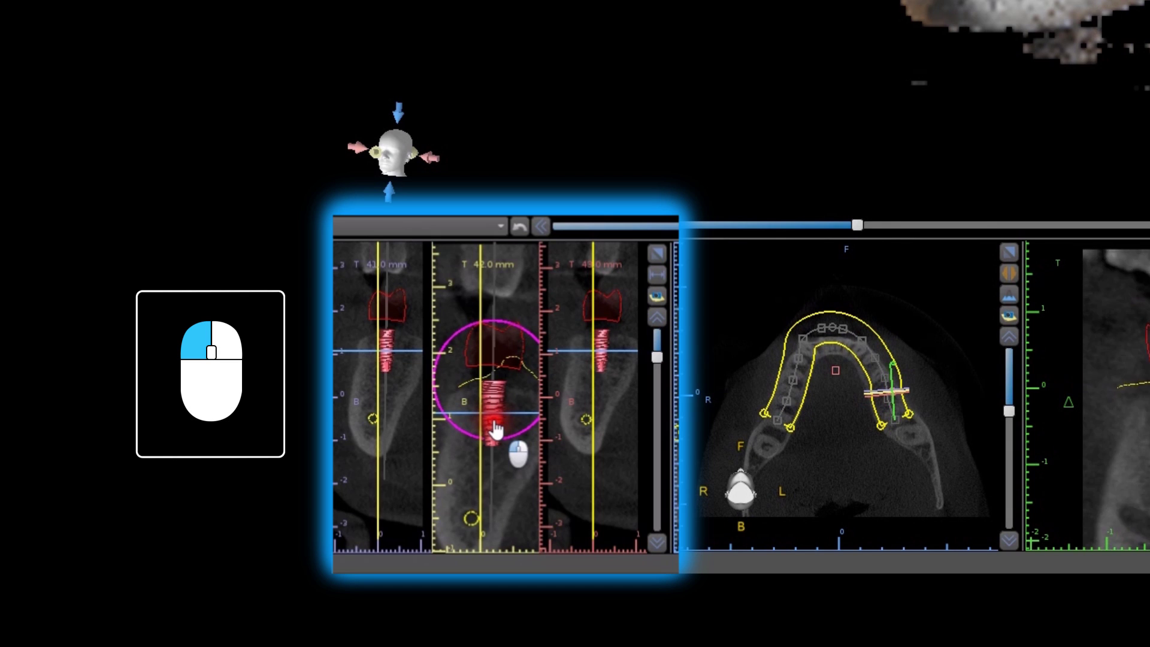
pyautogui.moveTo(494, 429)
pyautogui.mouseDown()
pyautogui.moveTo(515, 443)
pyautogui.moveTo(525, 432)
pyautogui.moveTo(506, 441)
pyautogui.moveTo(463, 427)
pyautogui.moveTo(495, 428)
pyautogui.mouseUp()
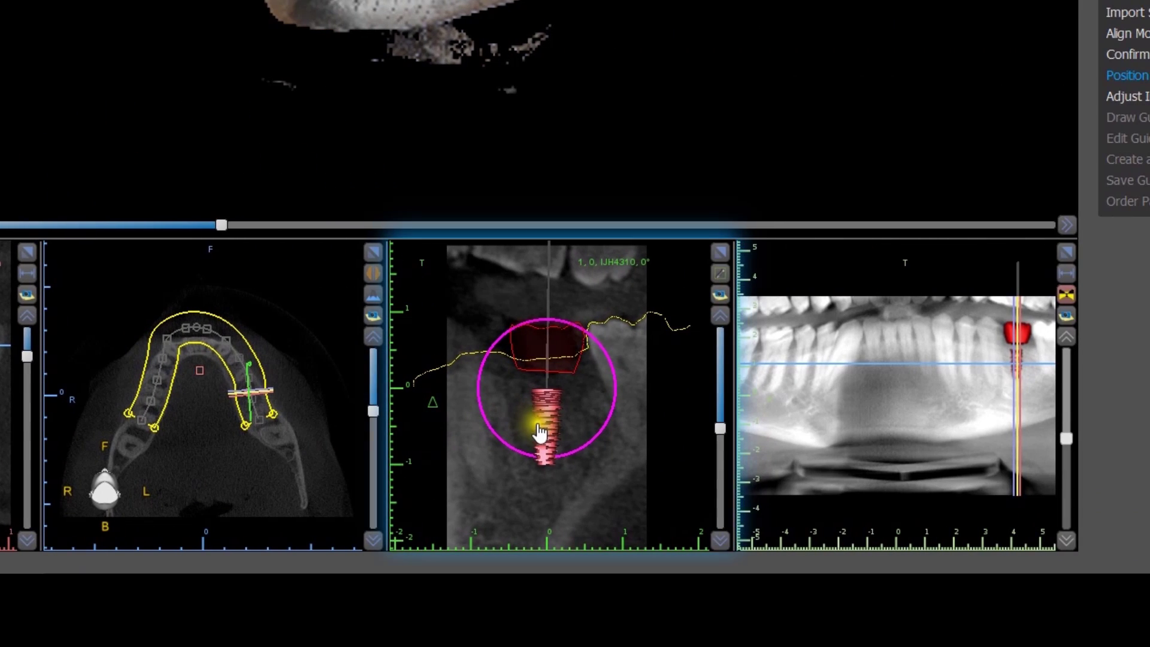
pyautogui.moveTo(540, 431)
pyautogui.mouseDown()
pyautogui.moveTo(524, 433)
pyautogui.moveTo(539, 429)
pyautogui.moveTo(522, 458)
pyautogui.moveTo(509, 452)
pyautogui.moveTo(559, 437)
pyautogui.moveTo(546, 444)
pyautogui.moveTo(574, 464)
pyautogui.mouseUp()
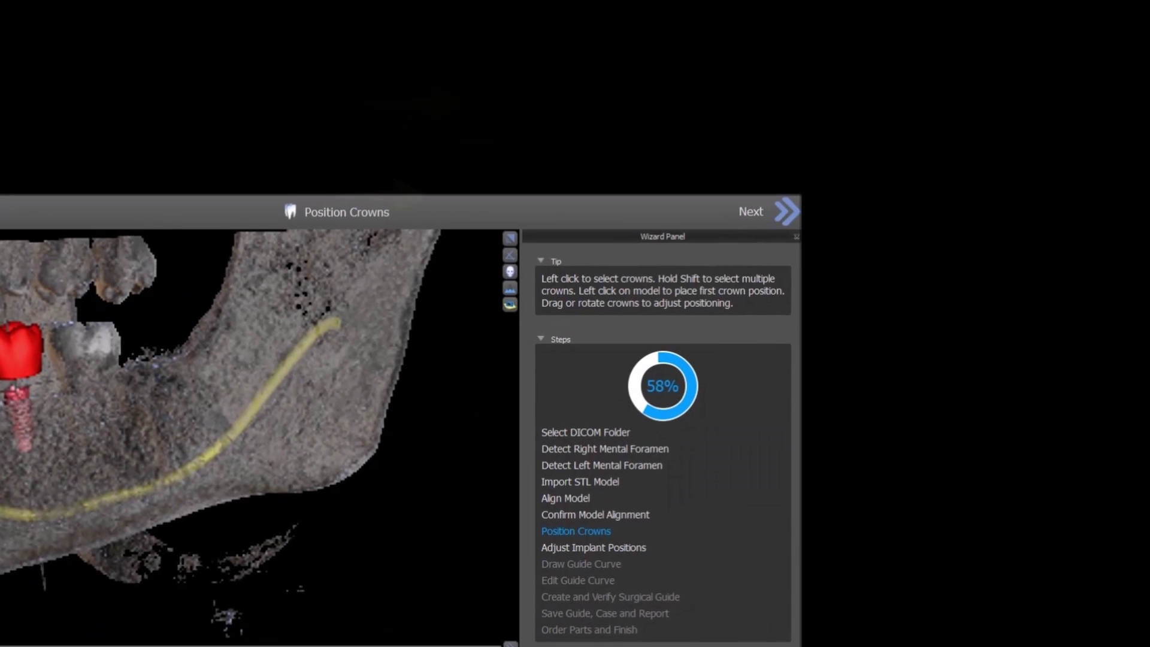
pyautogui.click(776, 217)
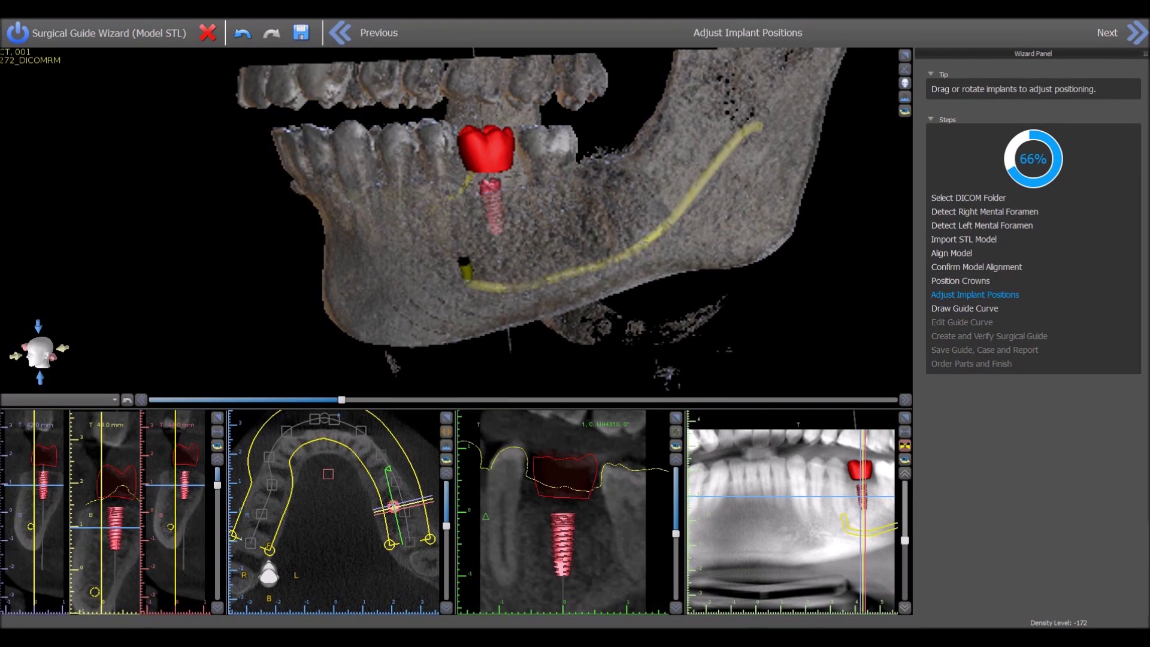
# Step: Nudge the implant slightly in the cross-section to finalize its seat in the molar gap
pyautogui.click(569, 566)
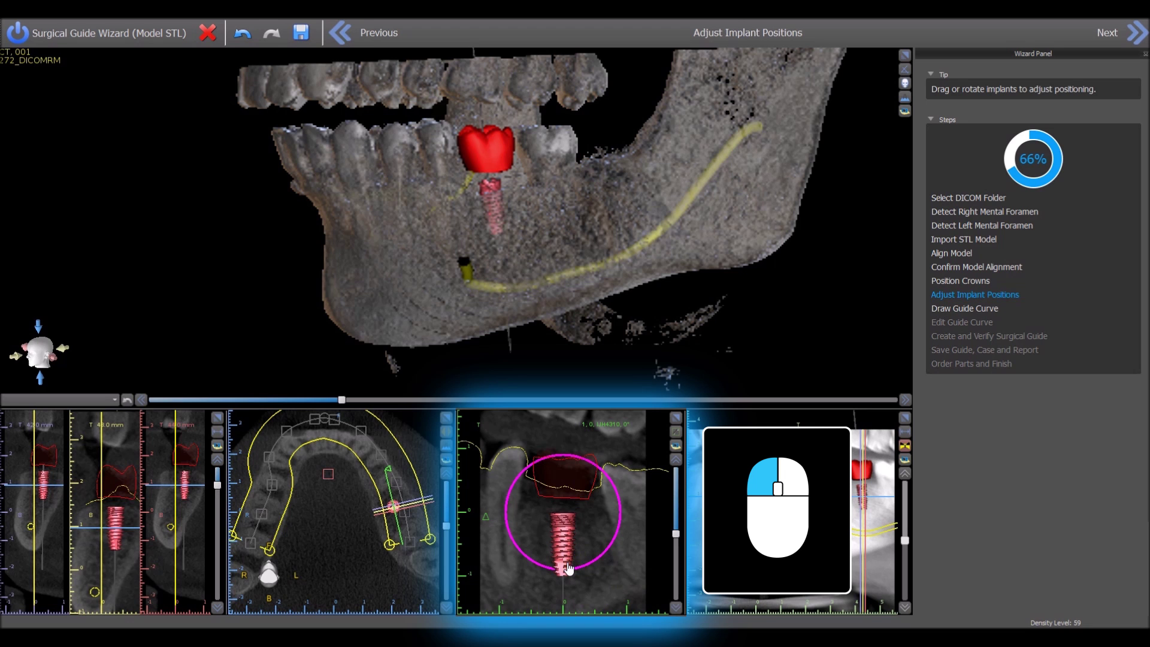
pyautogui.moveTo(569, 566); pyautogui.dragTo(570, 566)
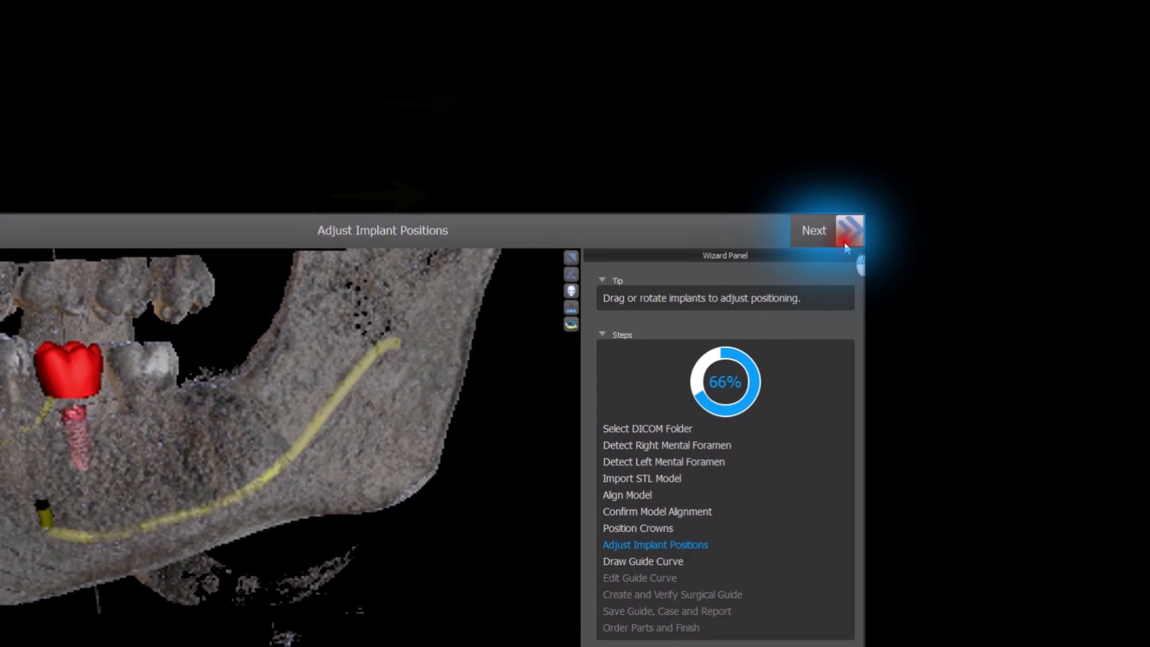
pyautogui.click(1058, 94)
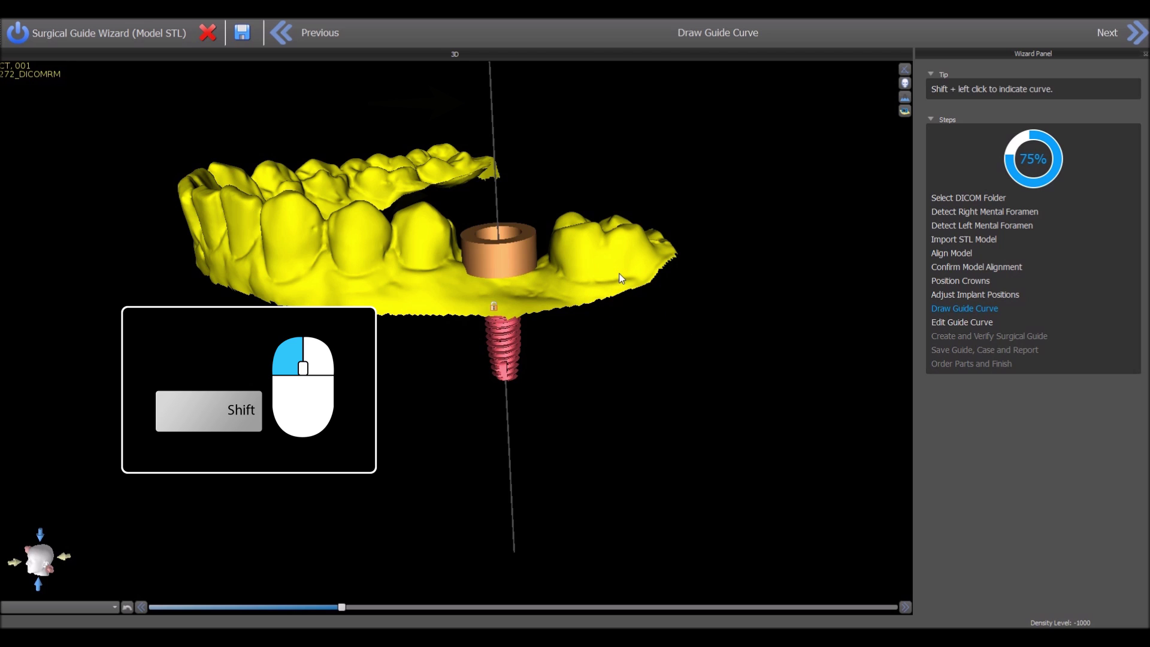
# Step: Trace the guide curve point by point along the lower arch's outer and inner sides
pyautogui.moveTo(623, 277)
pyautogui.keyDown('shift'); pyautogui.mouseDown()
pyautogui.moveTo(514, 293)
pyautogui.moveTo(402, 291)
pyautogui.moveTo(213, 242)
pyautogui.mouseUp(); pyautogui.keyUp('shift')
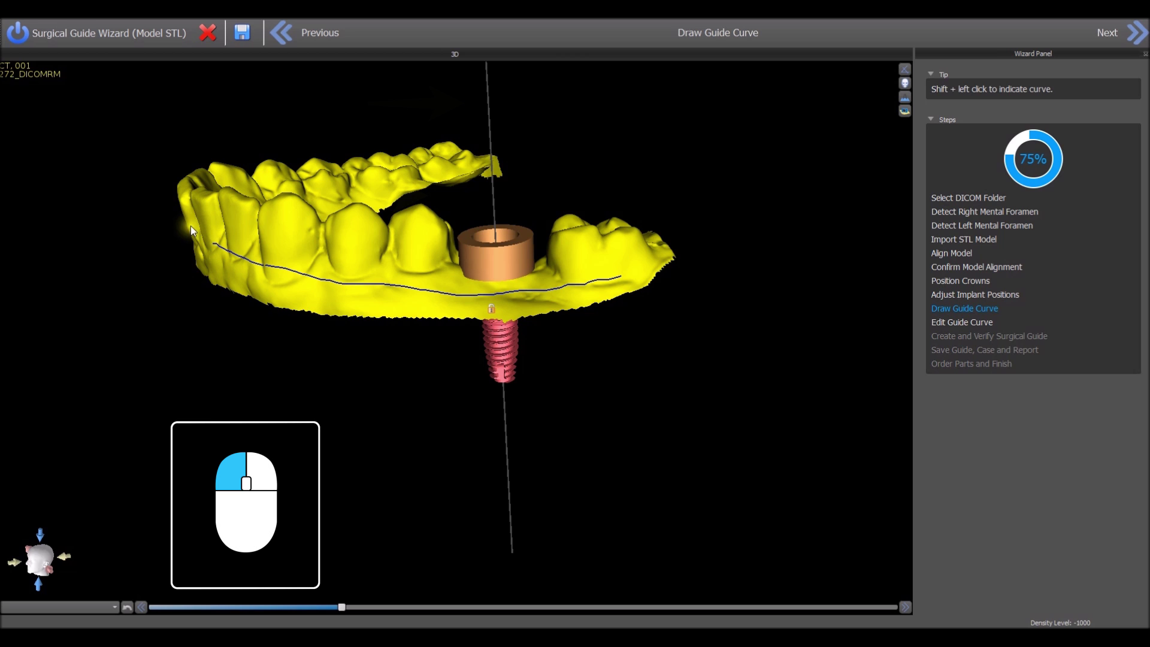
pyautogui.moveTo(209, 223); pyautogui.dragTo(383, 261)
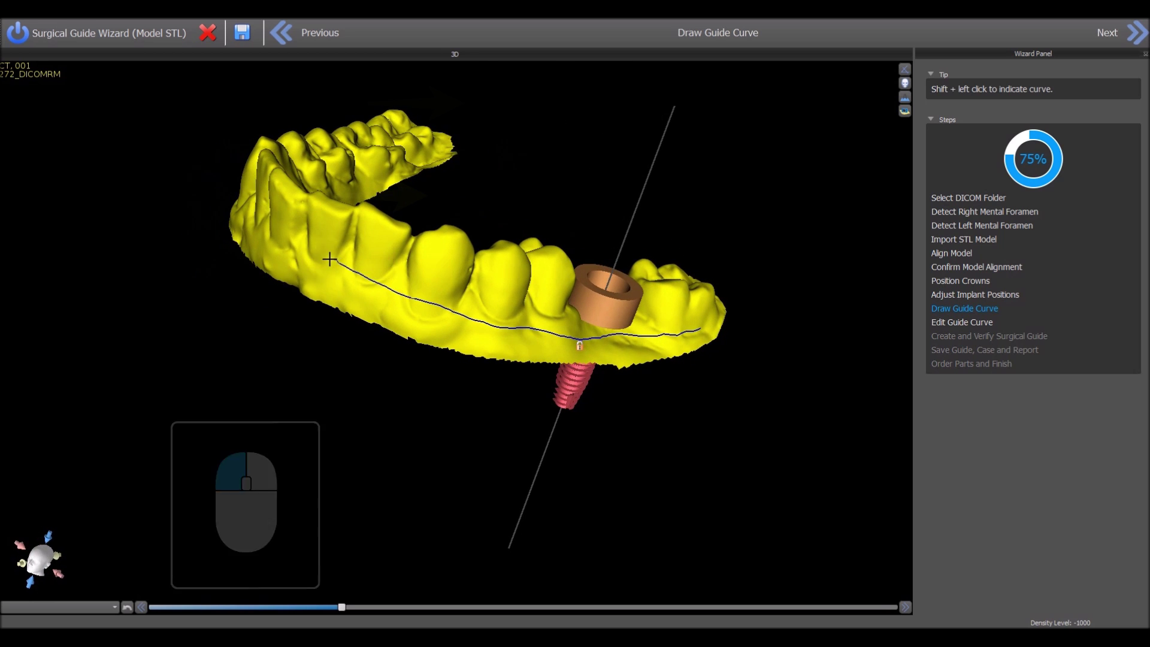
pyautogui.keyDown('shift'); pyautogui.click(250, 193); pyautogui.keyUp('shift')
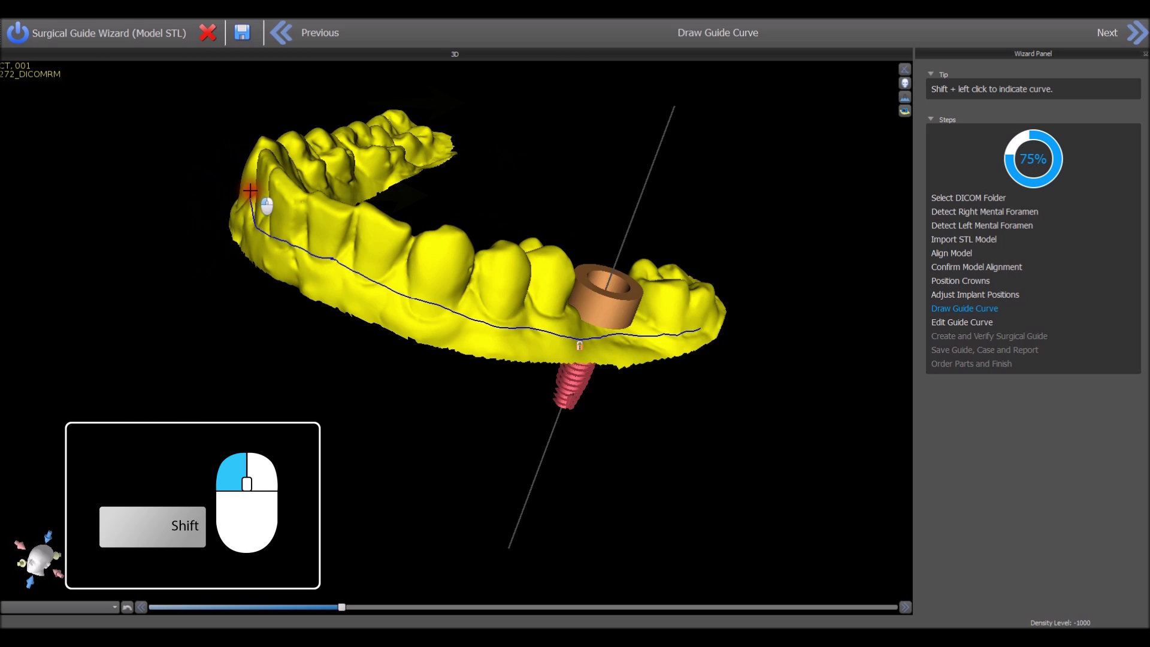
pyautogui.moveTo(250, 193); pyautogui.dragTo(344, 363)
pyautogui.keyDown('shift'); pyautogui.click(267, 288); pyautogui.keyUp('shift')
pyautogui.keyDown('shift'); pyautogui.click(289, 280); pyautogui.keyUp('shift')
pyautogui.keyDown('shift'); pyautogui.click(338, 362); pyautogui.keyUp('shift')
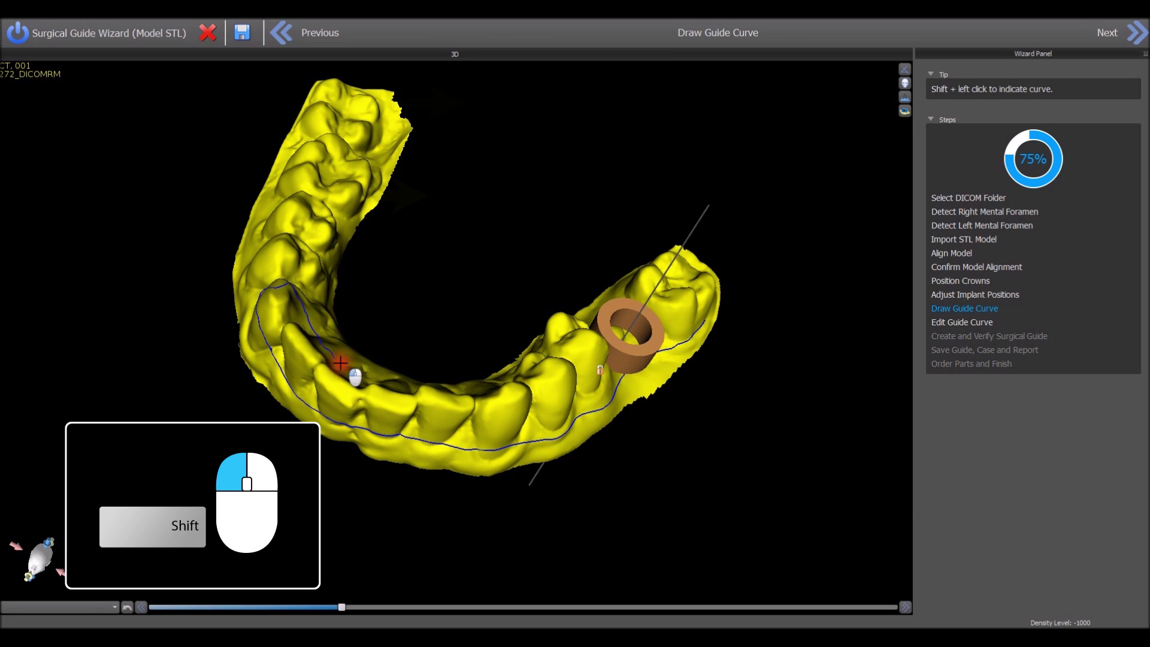
pyautogui.moveTo(446, 385); pyautogui.dragTo(461, 426)
pyautogui.keyDown('shift'); pyautogui.click(560, 352); pyautogui.keyUp('shift')
pyautogui.keyDown('shift'); pyautogui.click(697, 270); pyautogui.keyUp('shift')
pyautogui.moveTo(706, 286); pyautogui.dragTo(698, 341)
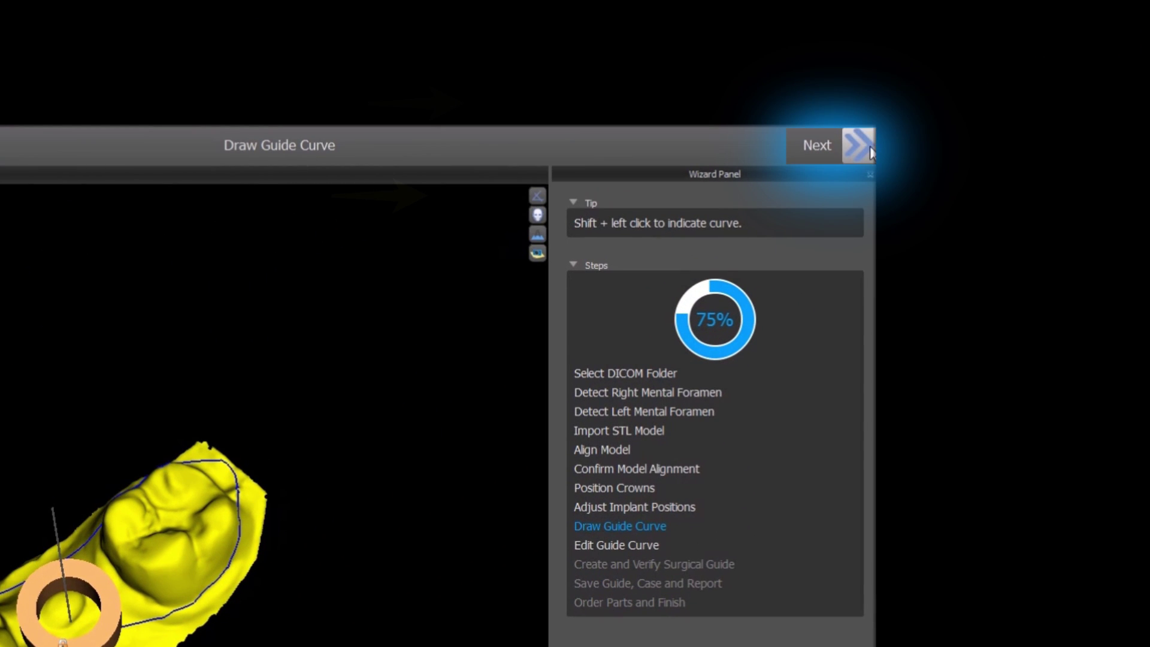
pyautogui.click(868, 150)
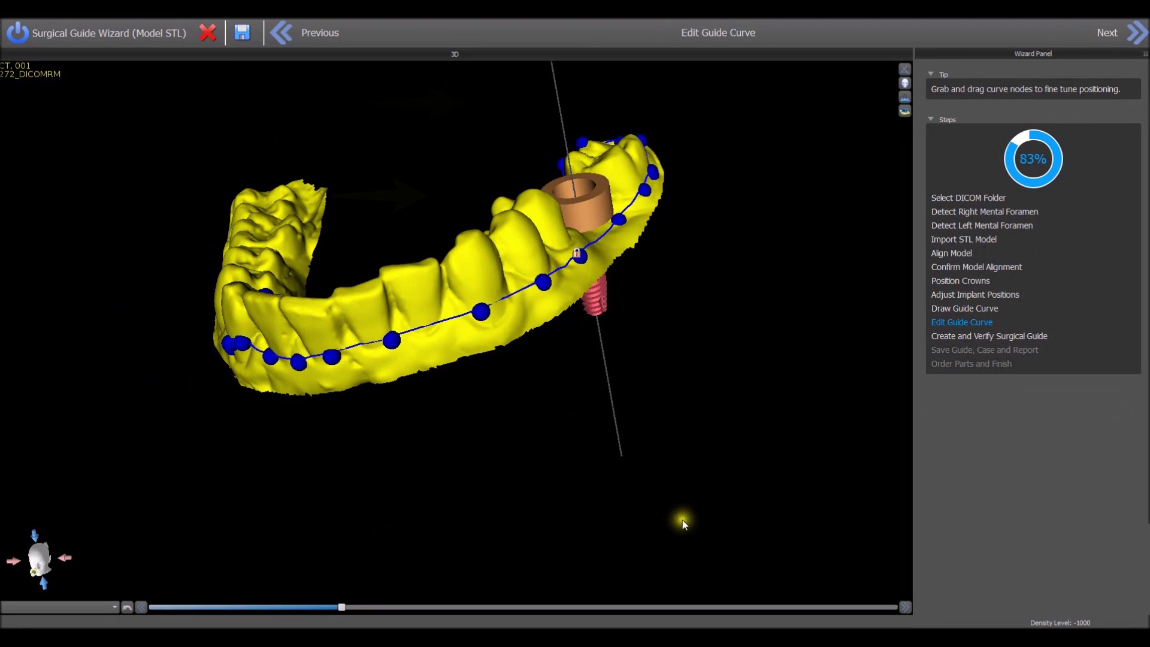
# Step: Drag guide curve nodes closer to the teeth, then generate the surgical guide
pyautogui.moveTo(333, 361); pyautogui.dragTo(337, 358)
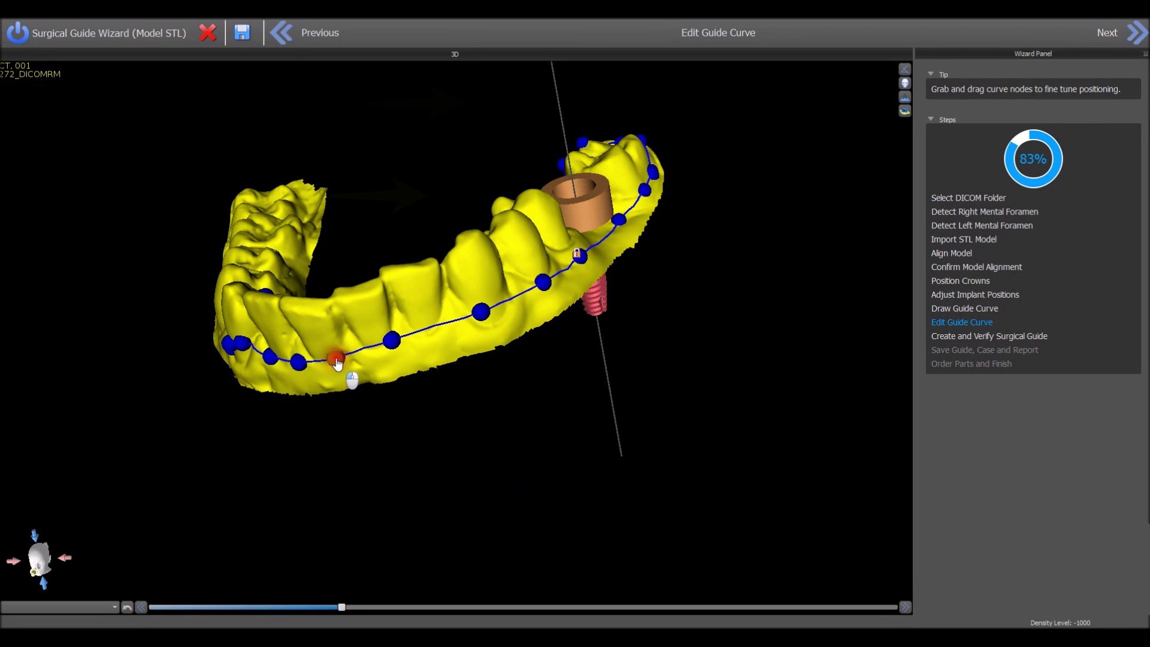
pyautogui.moveTo(229, 381); pyautogui.dragTo(404, 340)
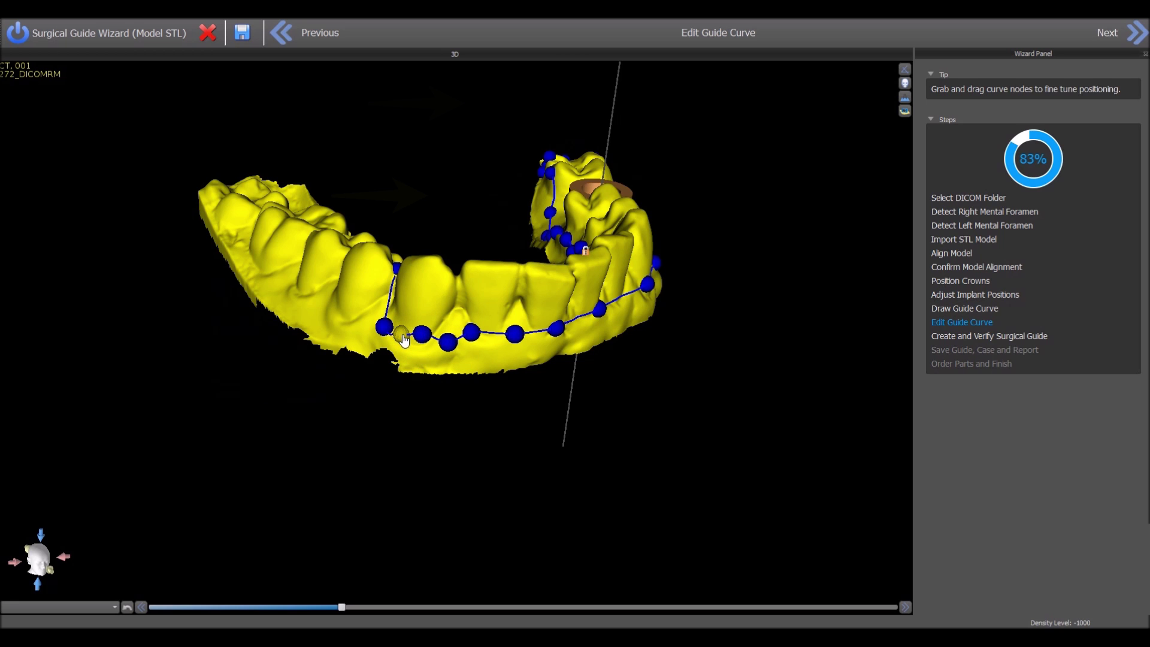
pyautogui.moveTo(491, 395); pyautogui.dragTo(515, 557)
pyautogui.click(575, 448)
pyautogui.moveTo(577, 451); pyautogui.dragTo(571, 146)
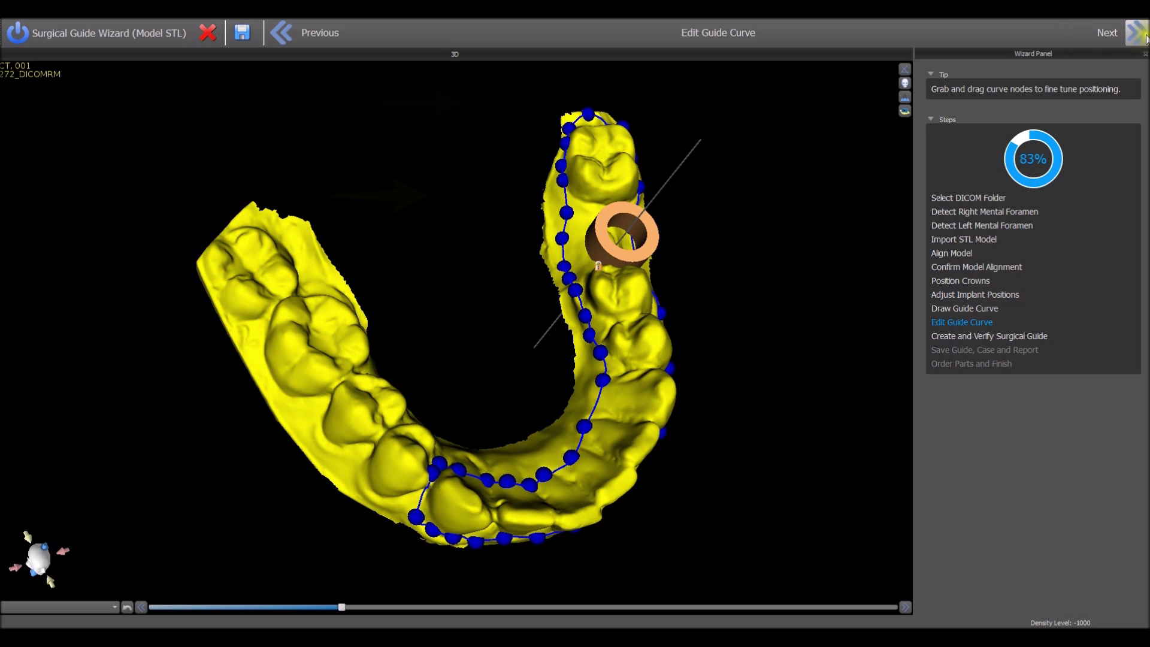
pyautogui.click(1140, 34)
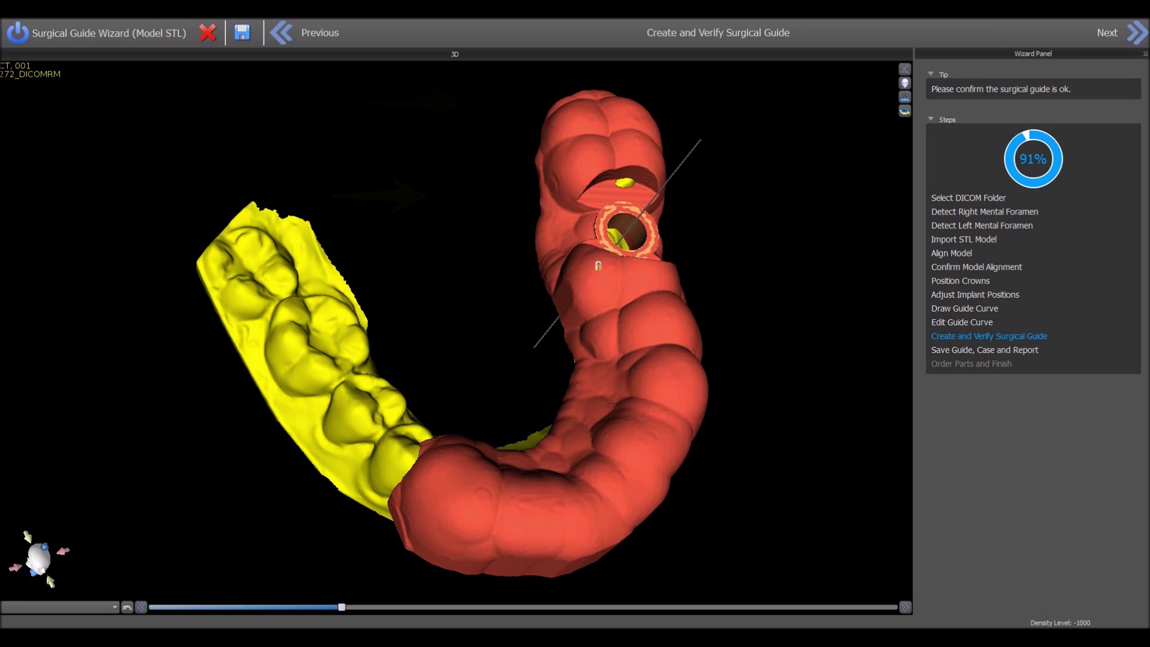
# Step: Inspect the generated guide and implant sleeve, then proceed to the STL export licence options
pyautogui.moveTo(790, 407); pyautogui.dragTo(605, 533)
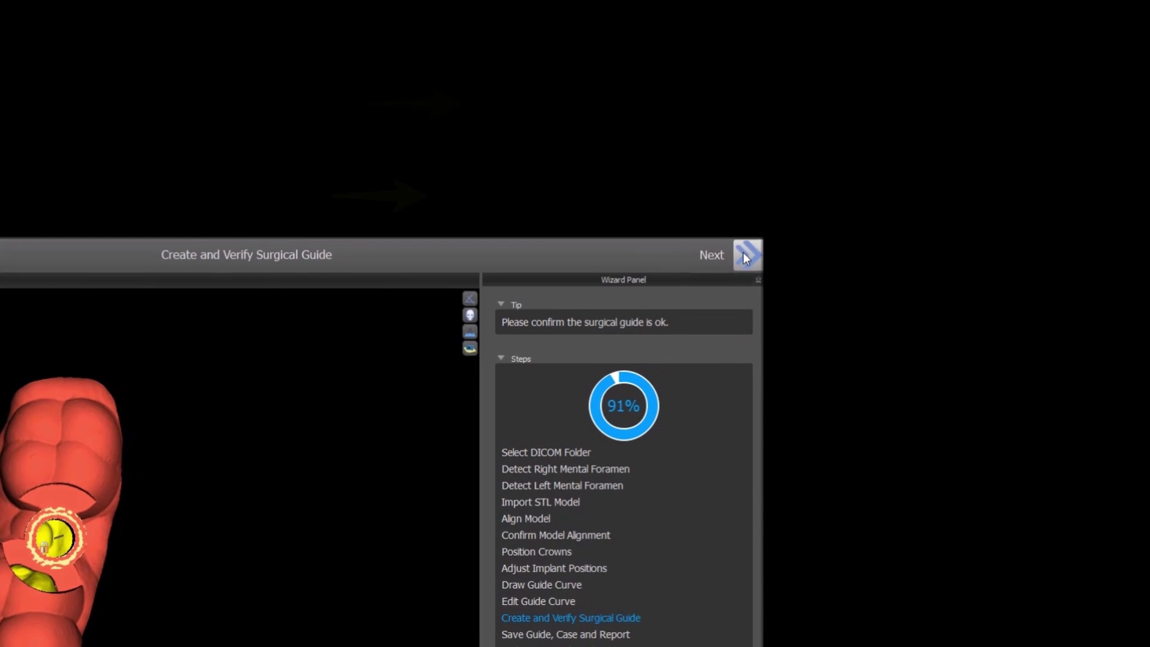
pyautogui.click(745, 257)
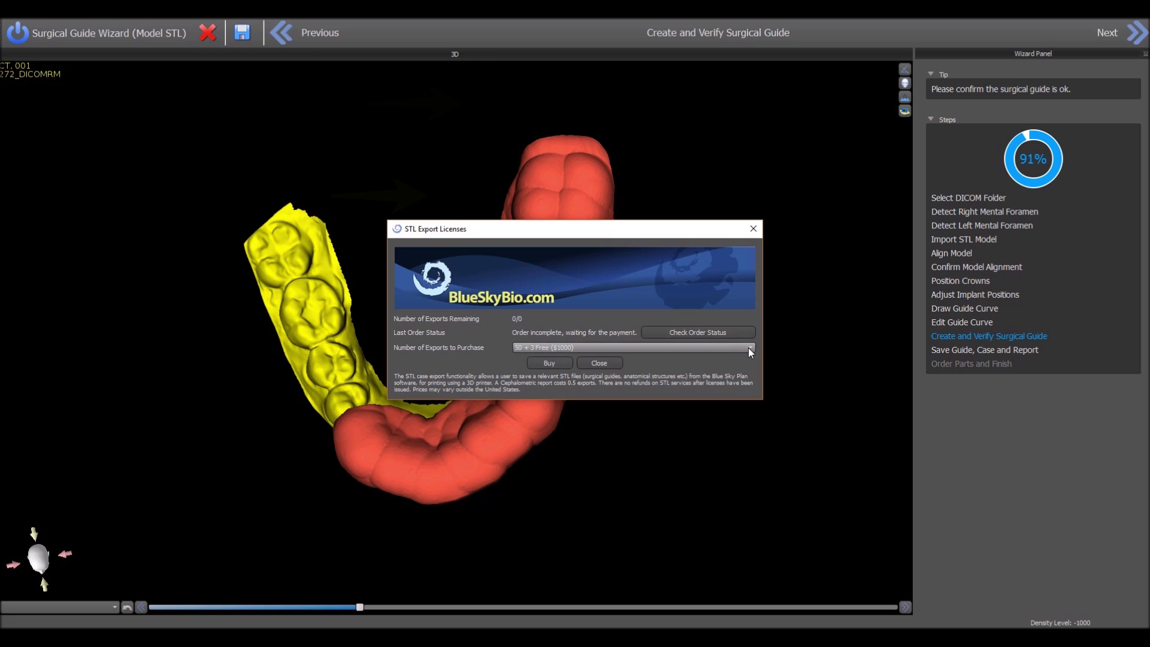
# Step: Choose the 50 + 3 Free ($1000) STL export licence package
pyautogui.click(750, 348)
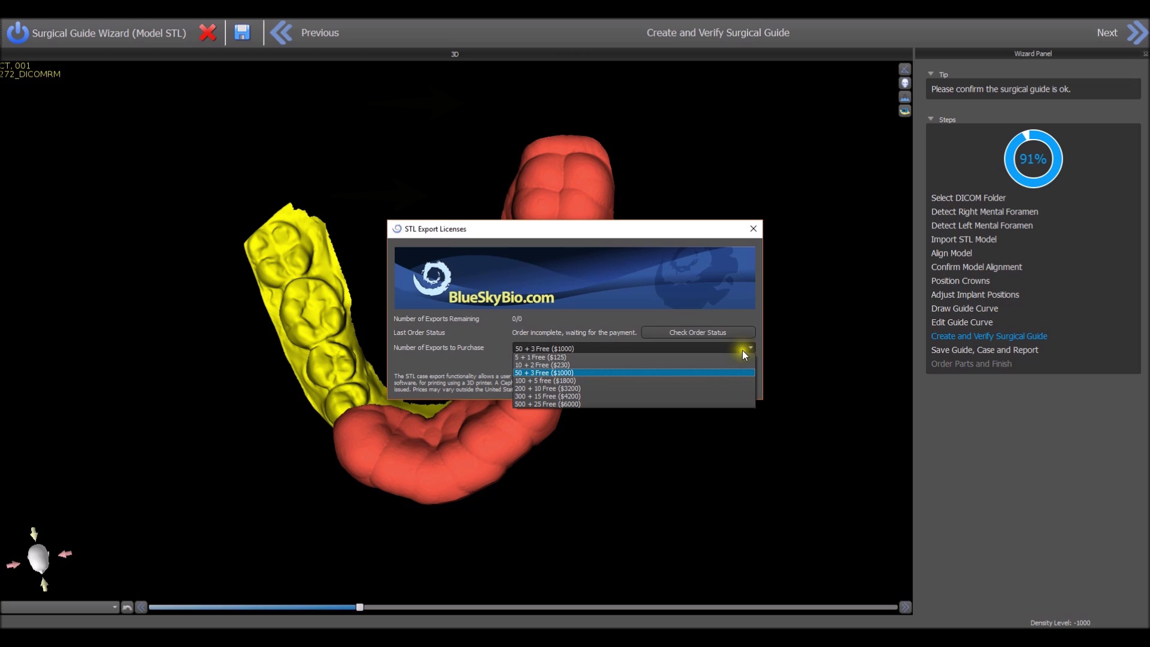
pyautogui.click(723, 371)
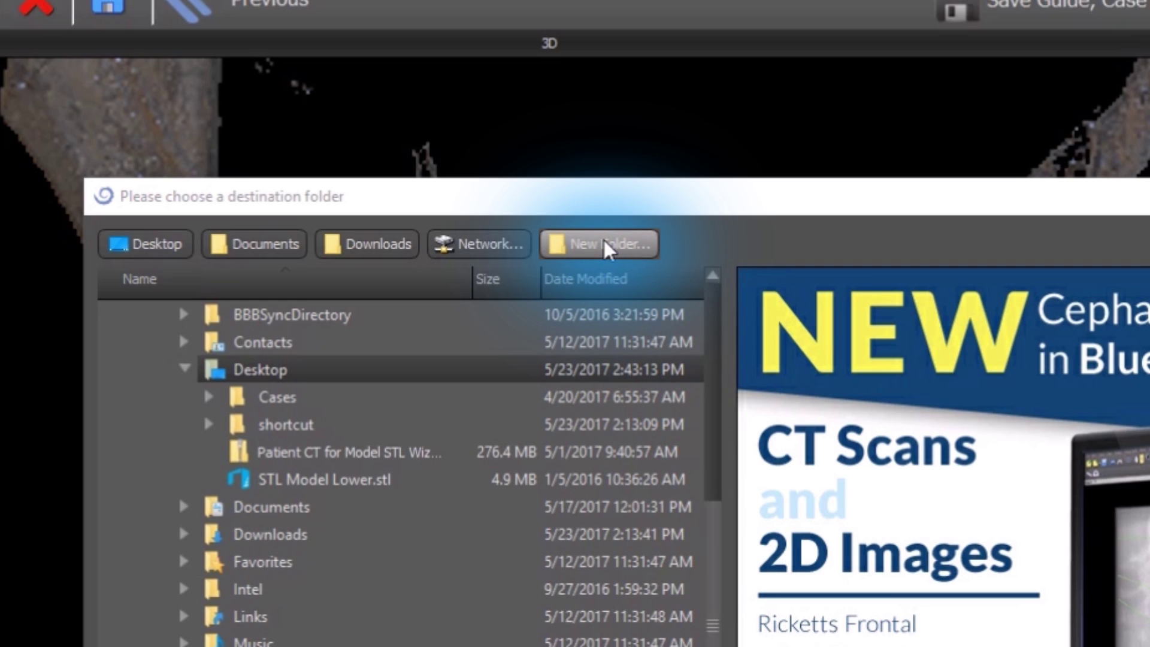
# Step: Create a 'wizard case' folder on the Desktop and save the guide into it
pyautogui.click(605, 243)
pyautogui.write('wizard case')
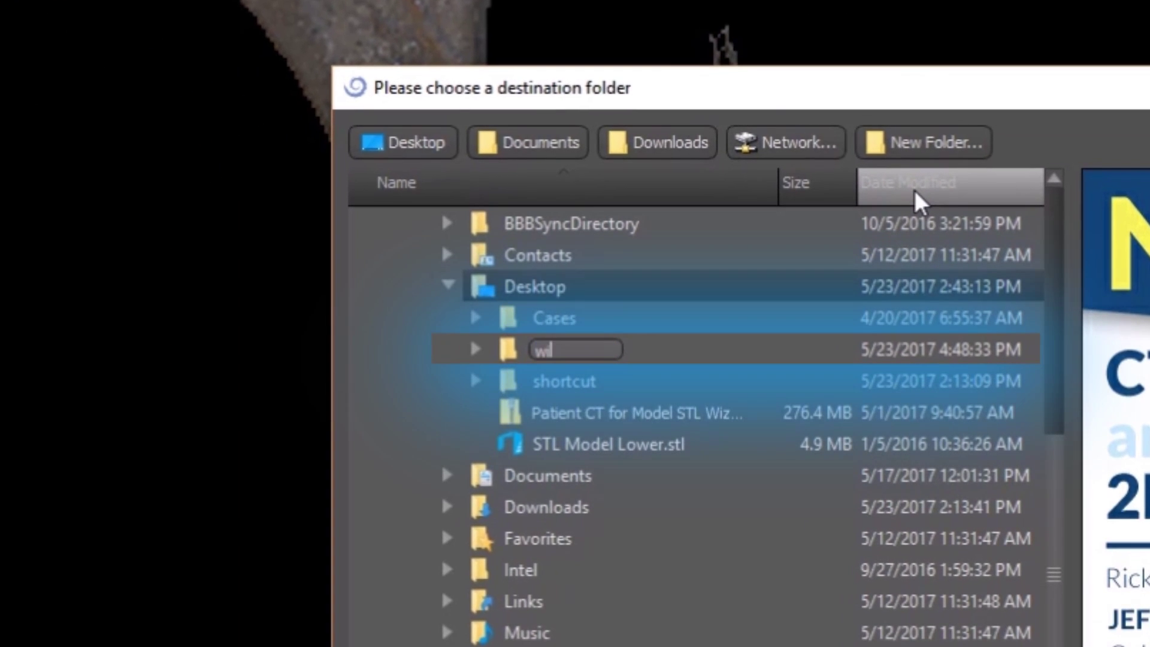
pyautogui.press('Return')
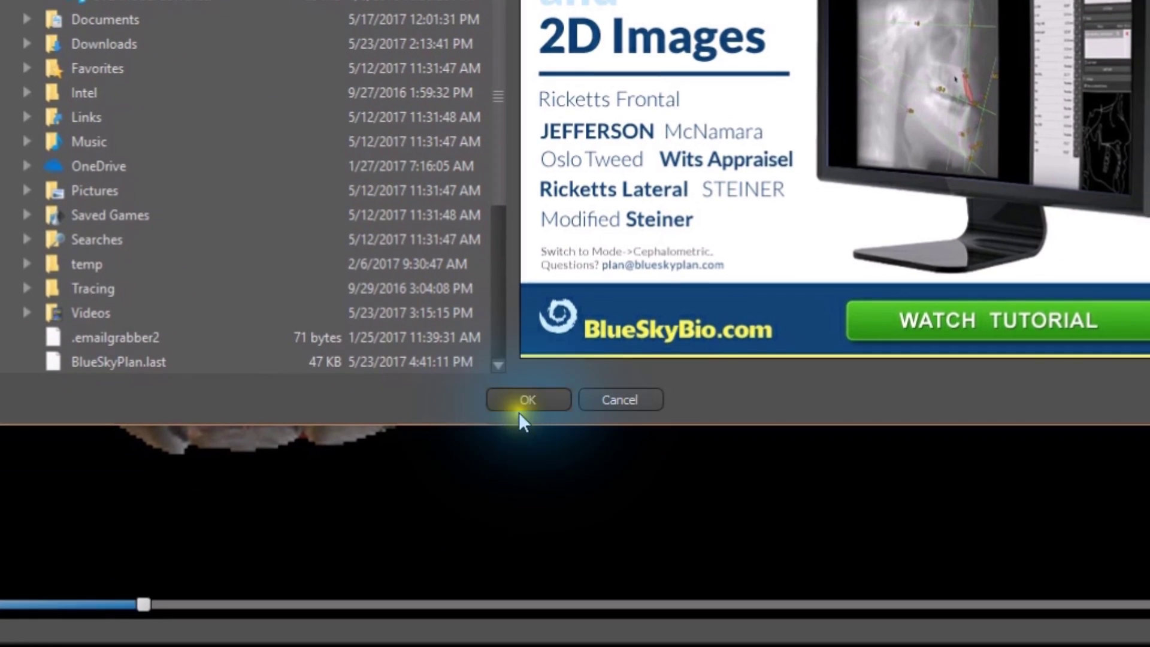
pyautogui.click(548, 427)
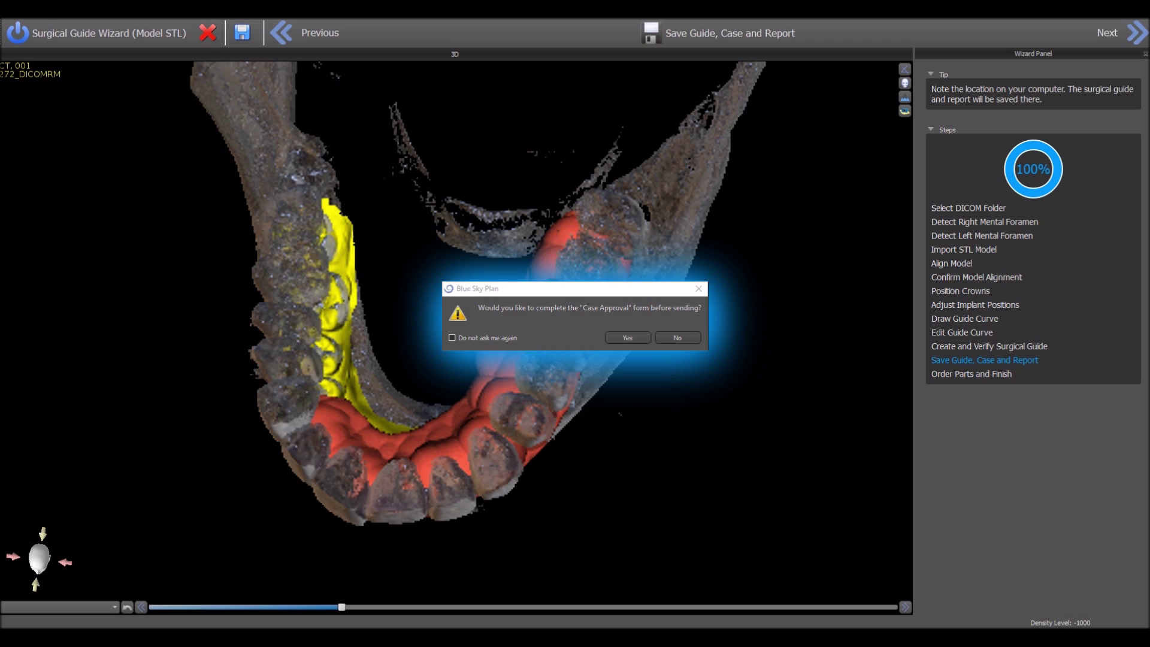
# Step: Accept the Case Approval prompt, approve the surgical guide, and apply and save the approval
pyautogui.click(627, 338)
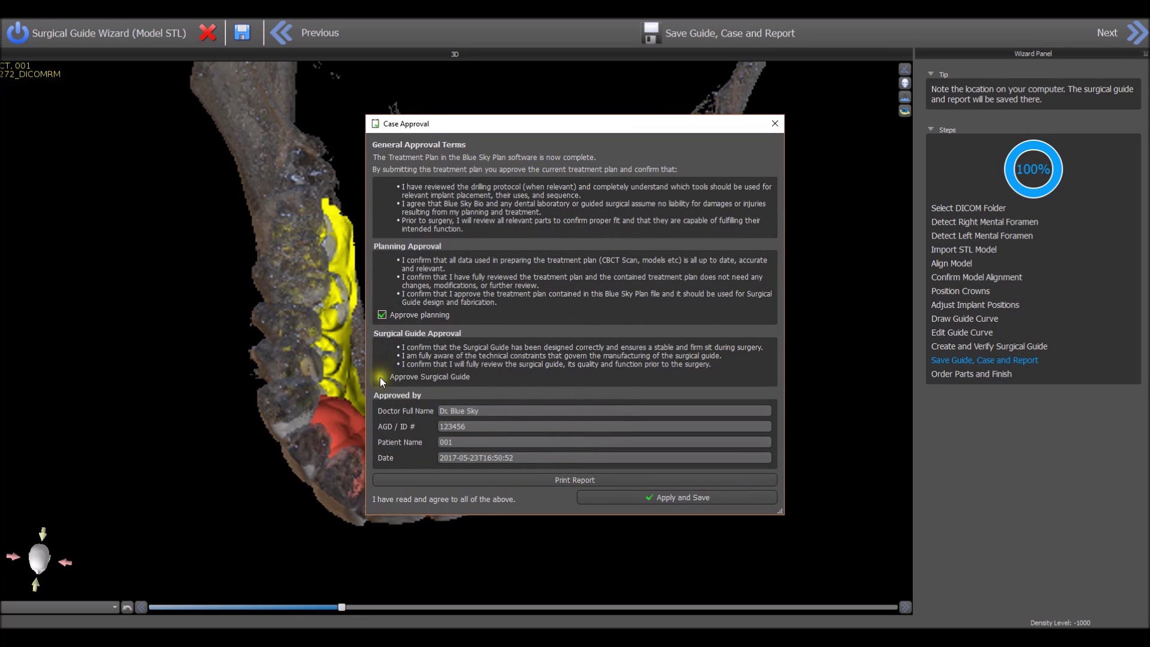
pyautogui.click(381, 377)
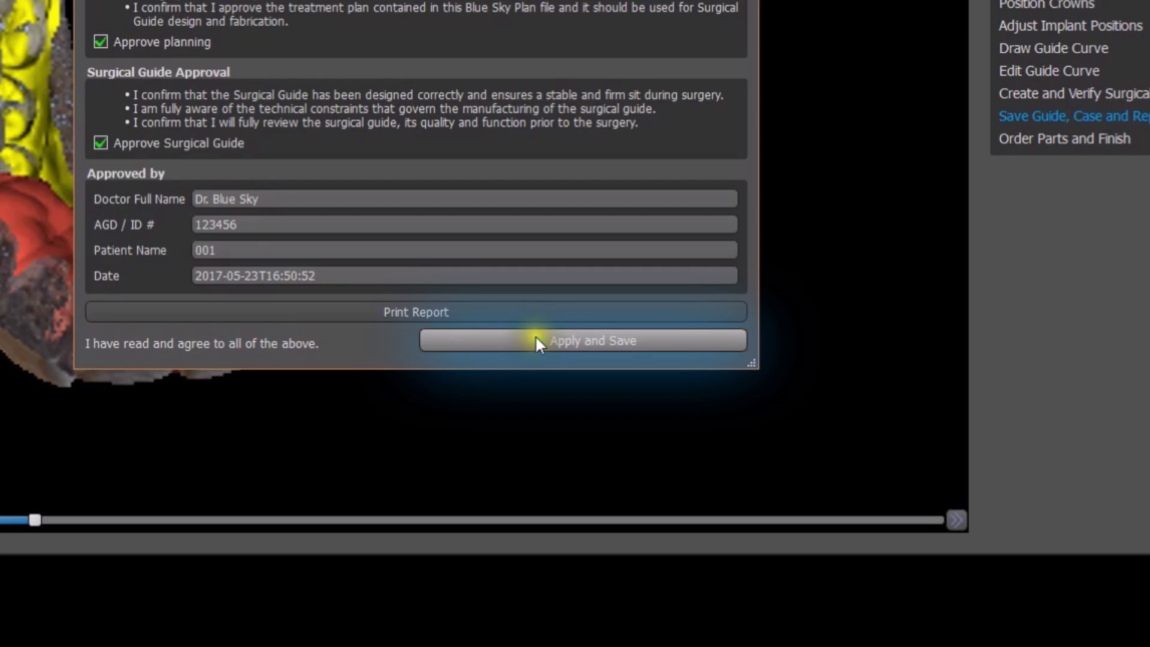
pyautogui.click(534, 340)
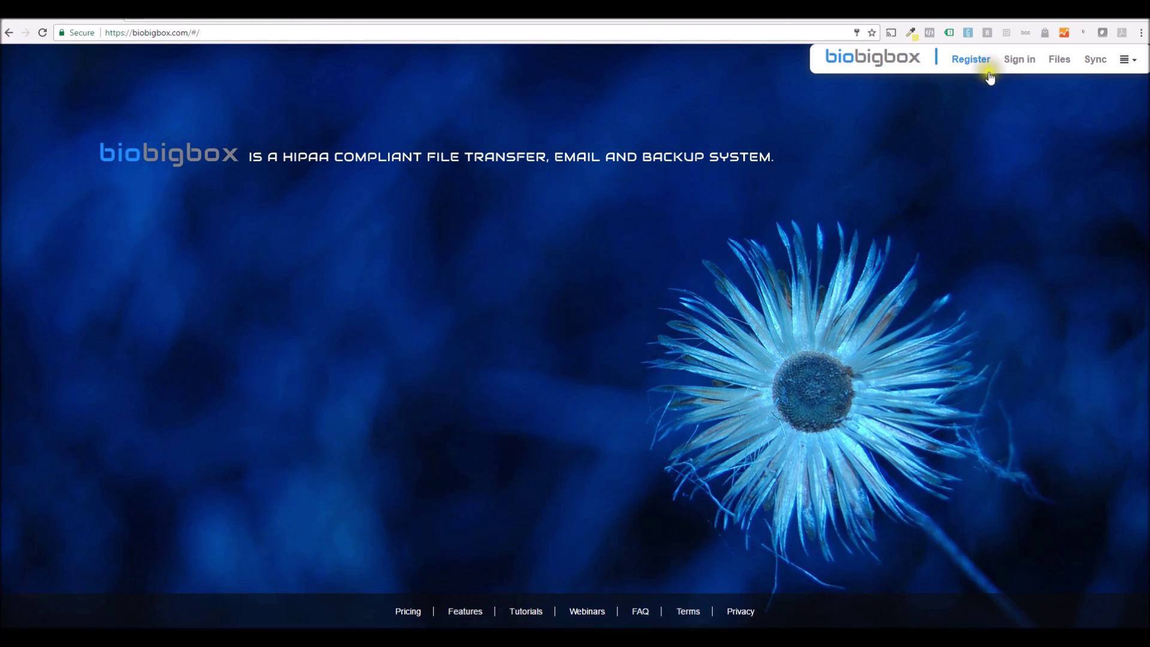
# Step: Open the Register sign-up form on biobigbox.com
pyautogui.click(972, 60)
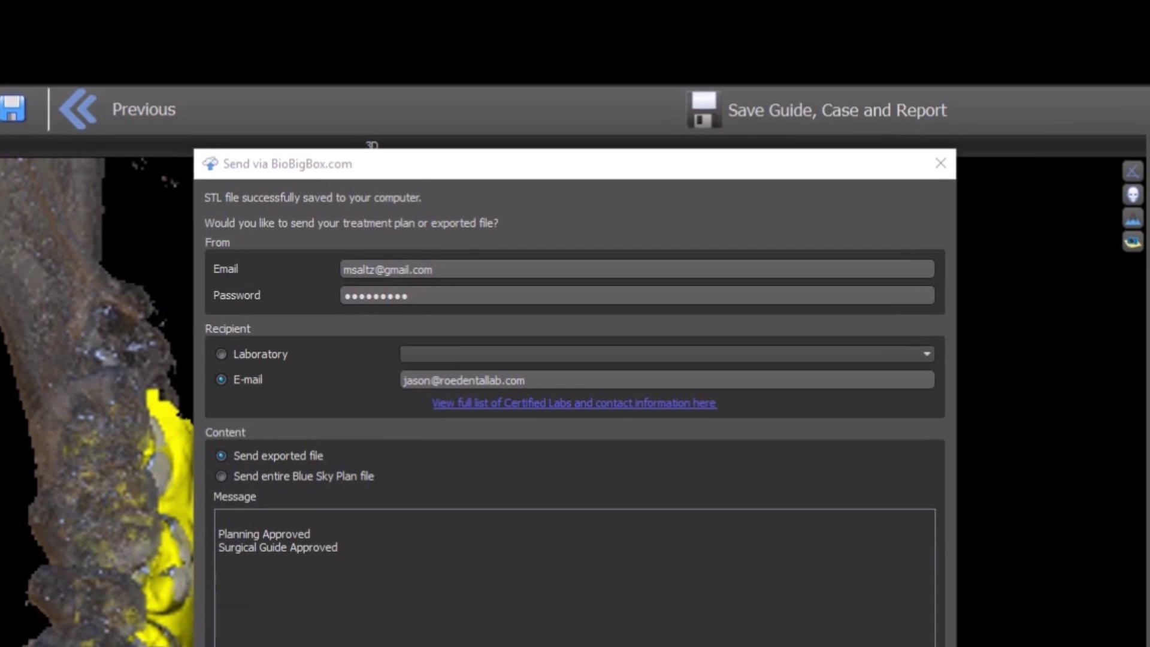
pyautogui.click(457, 274)
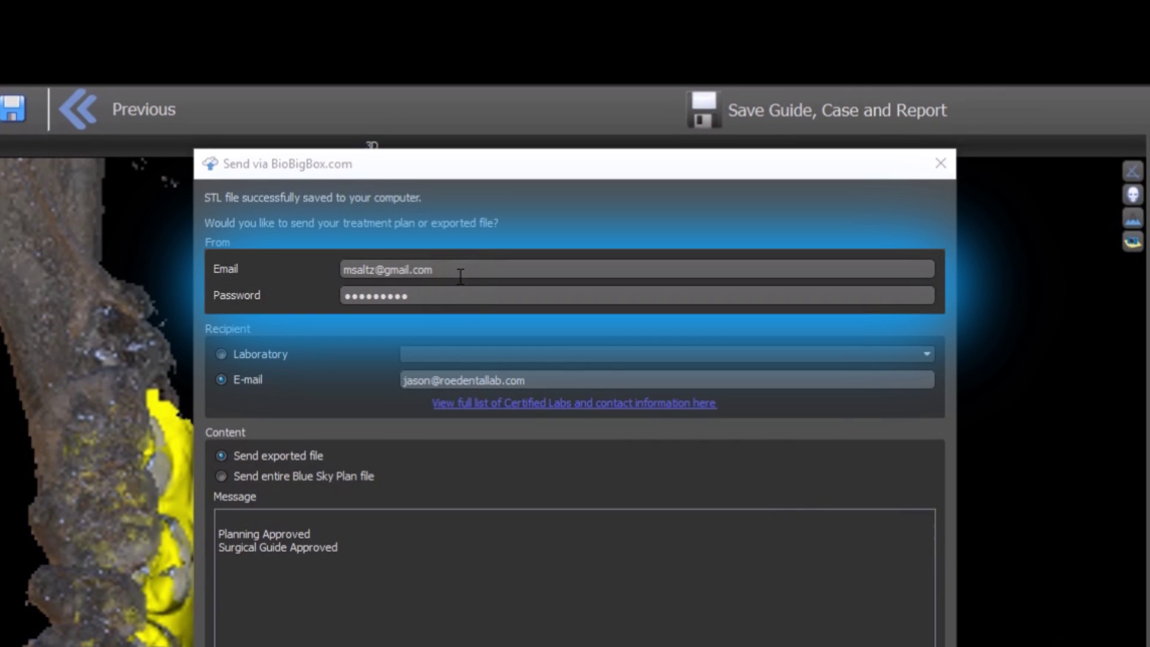
pyautogui.moveTo(476, 295); pyautogui.dragTo(335, 293)
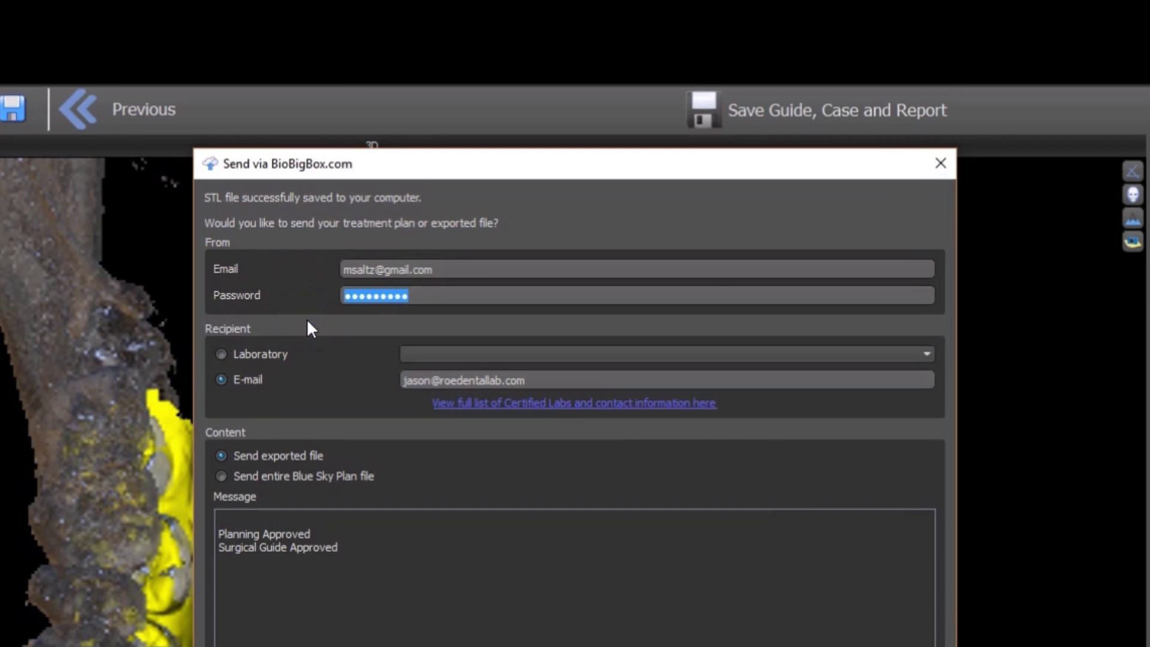
pyautogui.click(277, 357)
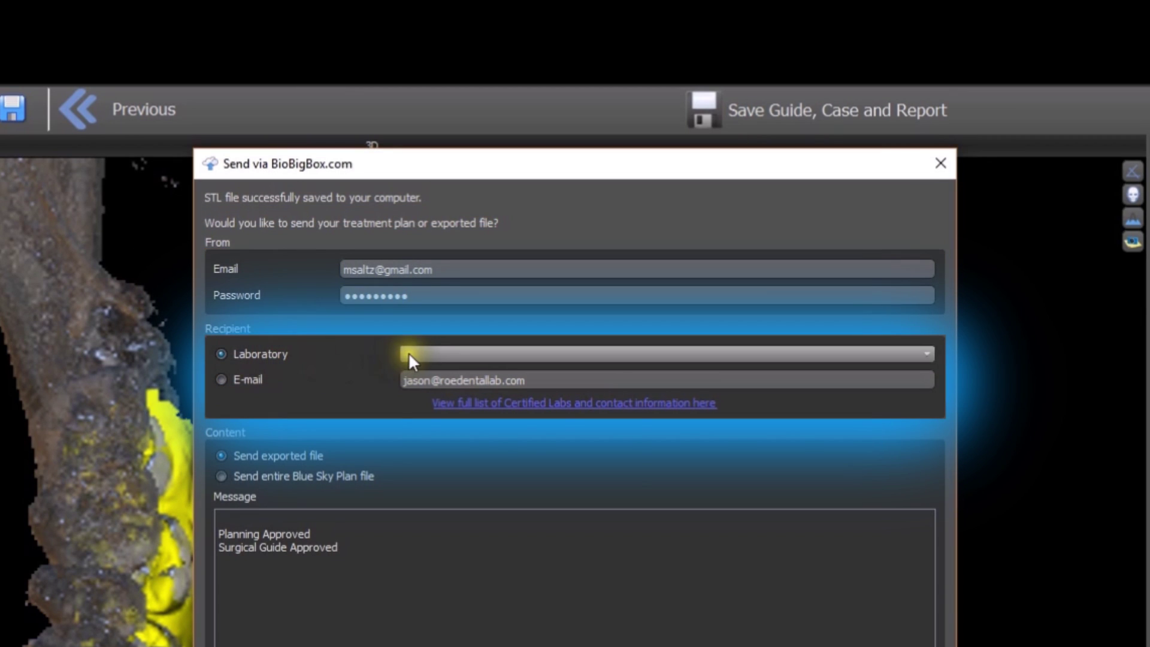
pyautogui.click(409, 356)
pyautogui.click(408, 355)
pyautogui.click(223, 380)
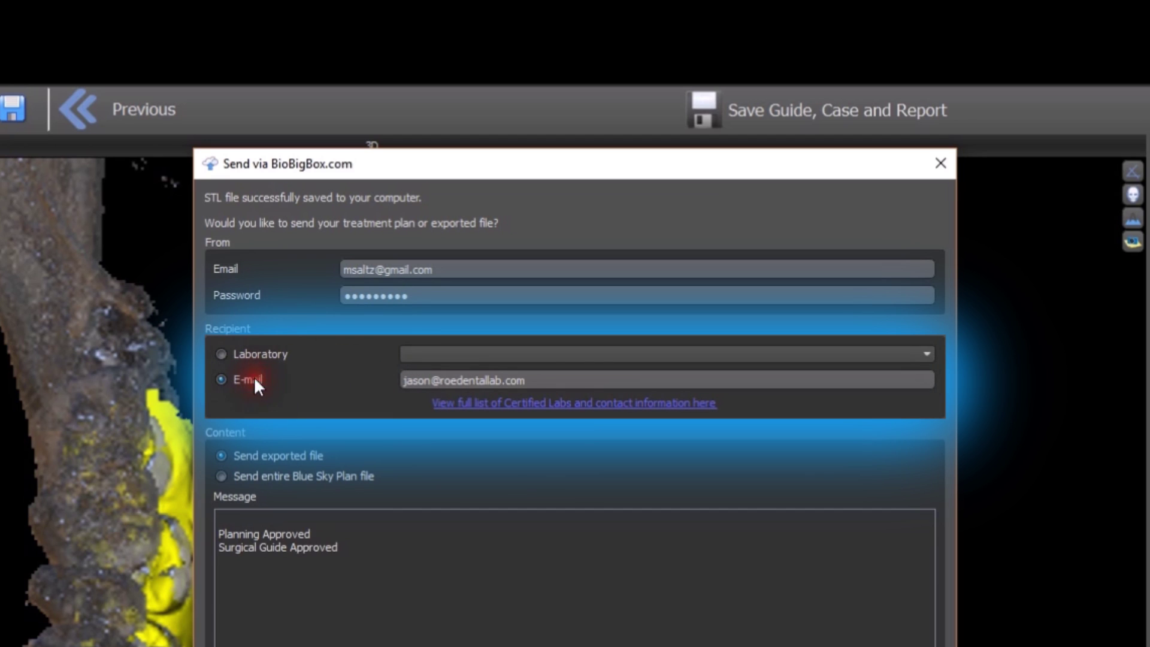
pyautogui.click(254, 378)
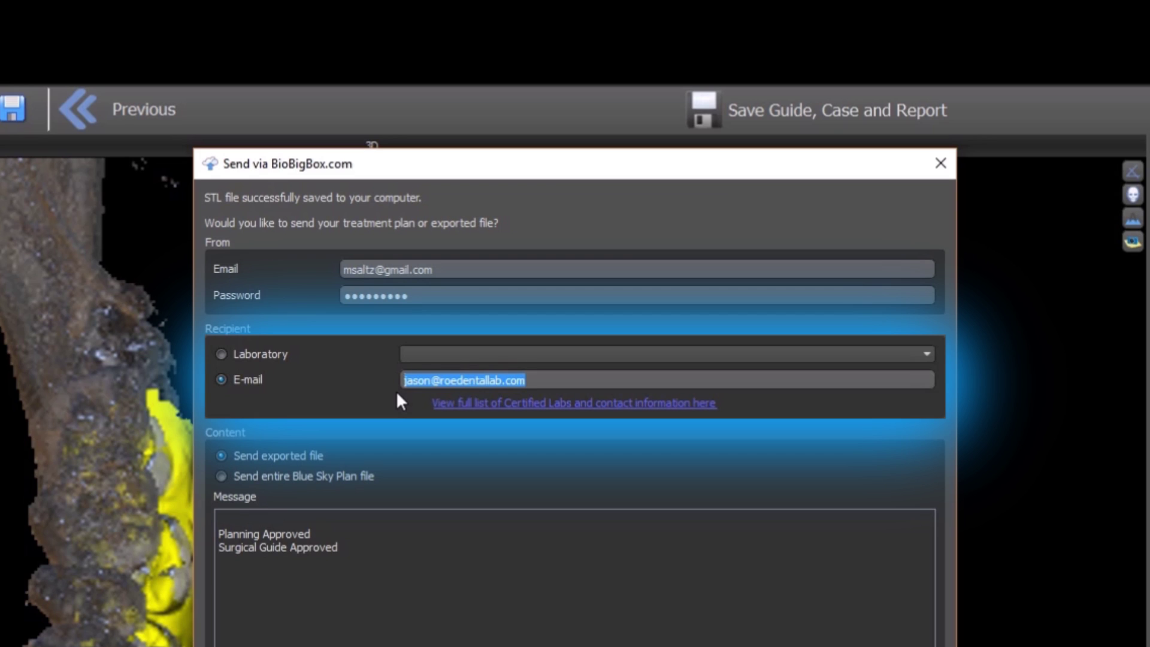
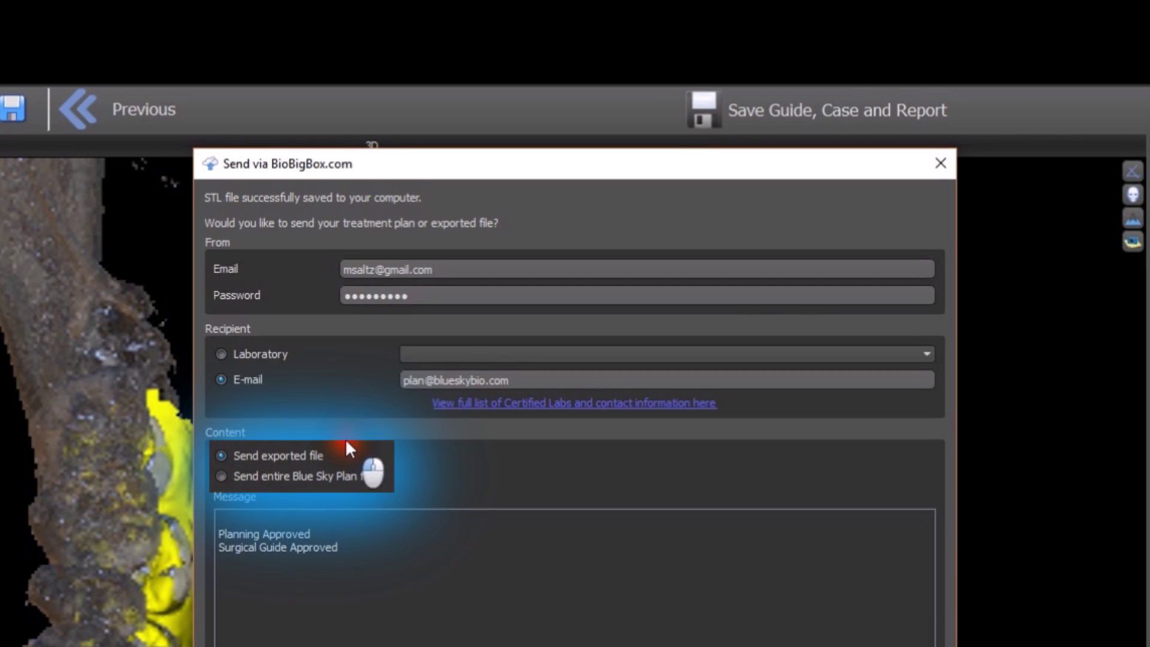
# Step: Send the entire Blue Sky Plan file with the approval message
pyautogui.click(222, 477)
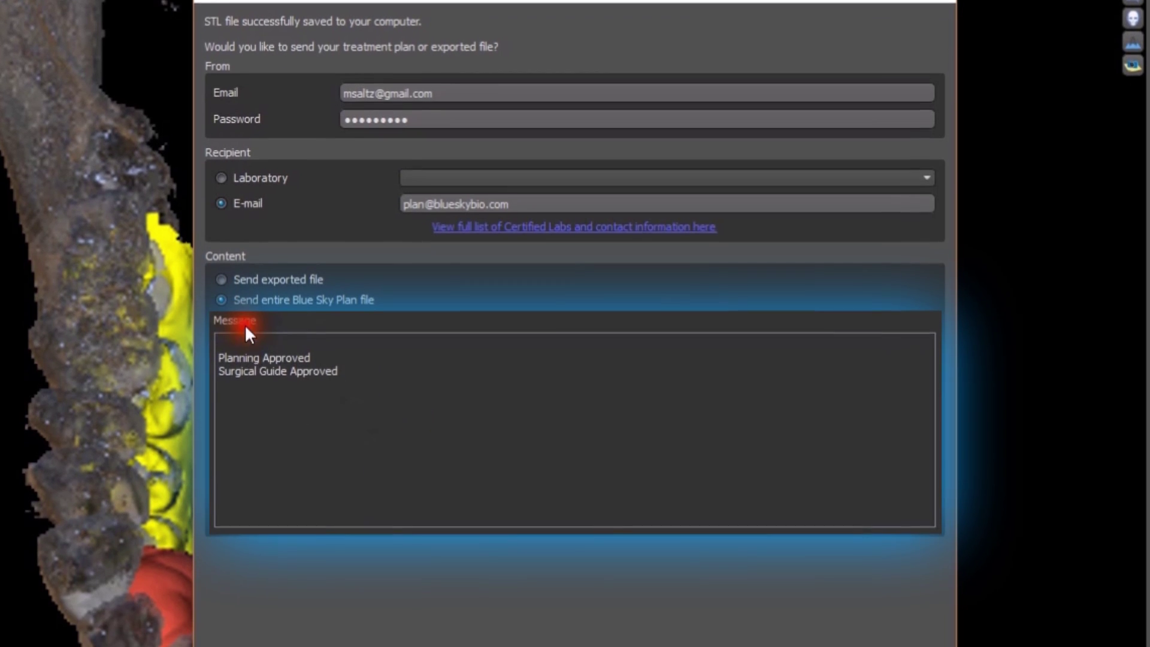
pyautogui.click(340, 373)
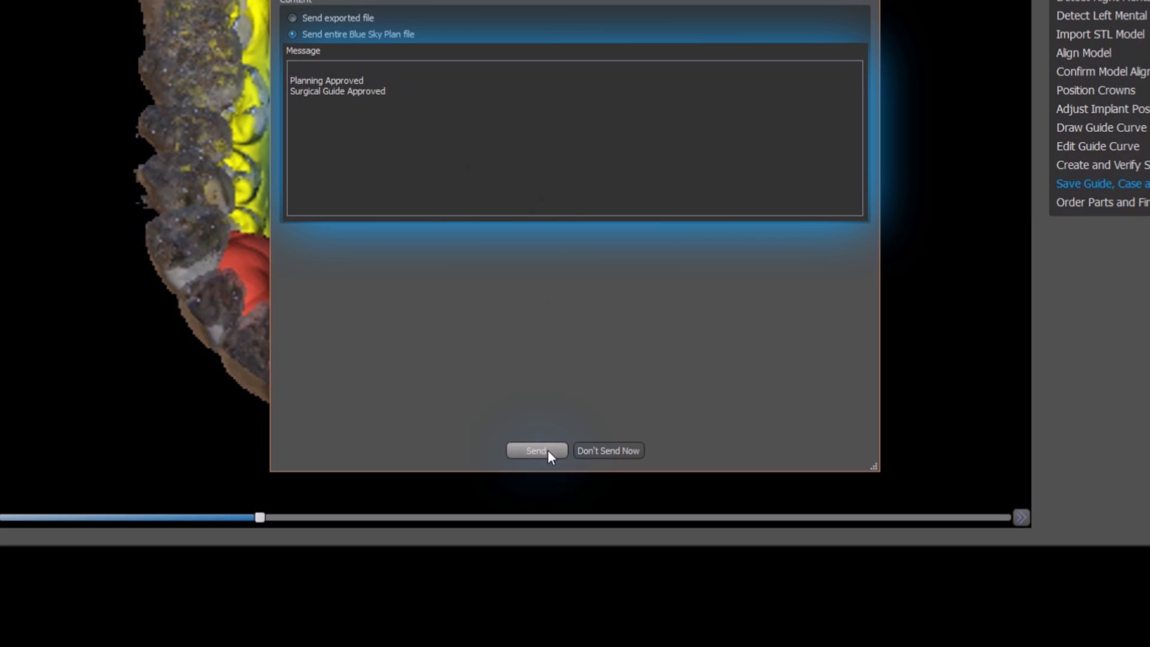
pyautogui.click(547, 450)
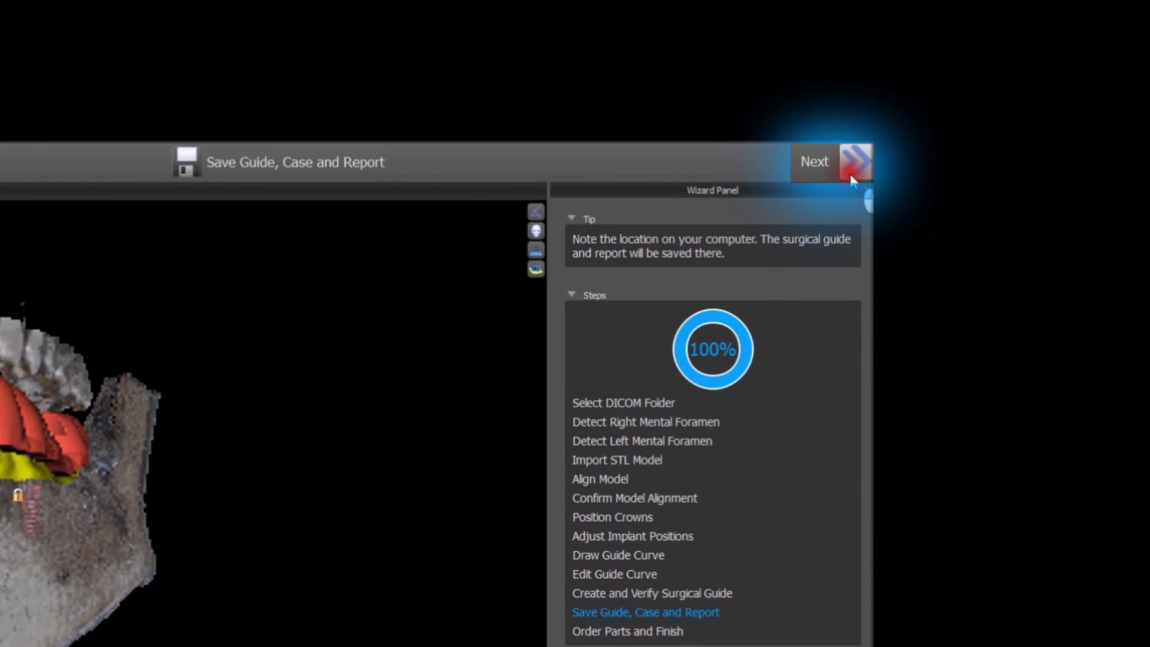
# Step: Advance to Order Parts and Finish, bringing up the Blue Sky Bio cart
pyautogui.click(1028, 84)
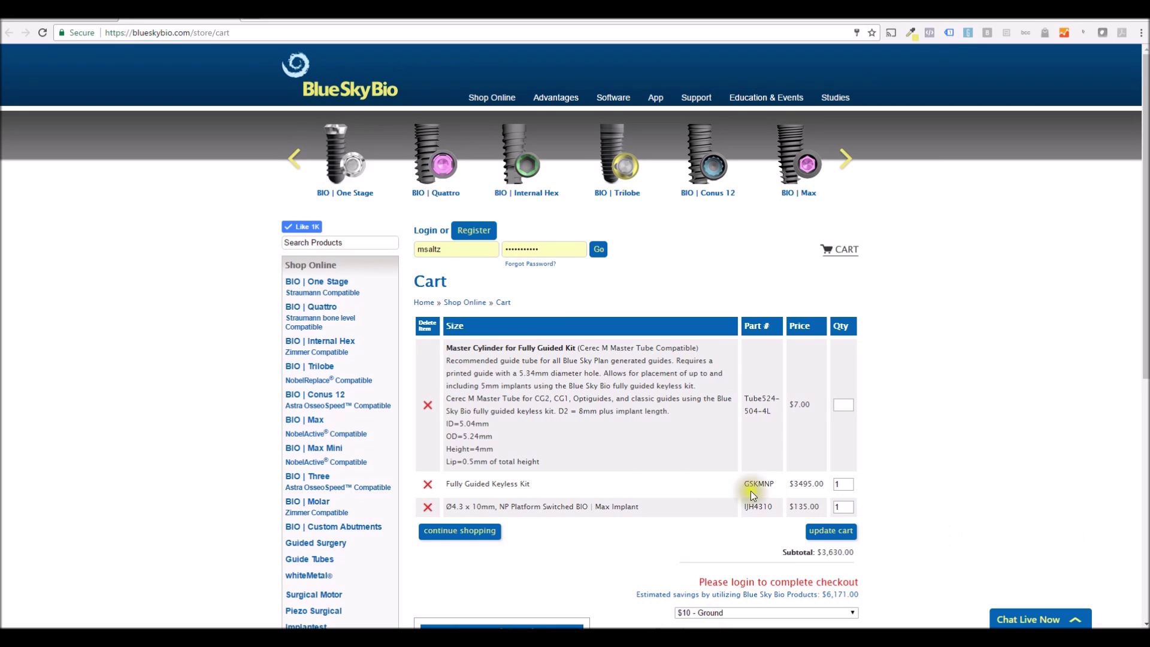
# Step: Remove the Fully Guided Keyless Kit, leaving $135.00, then log in and proceed to checkout
pyautogui.click(428, 485)
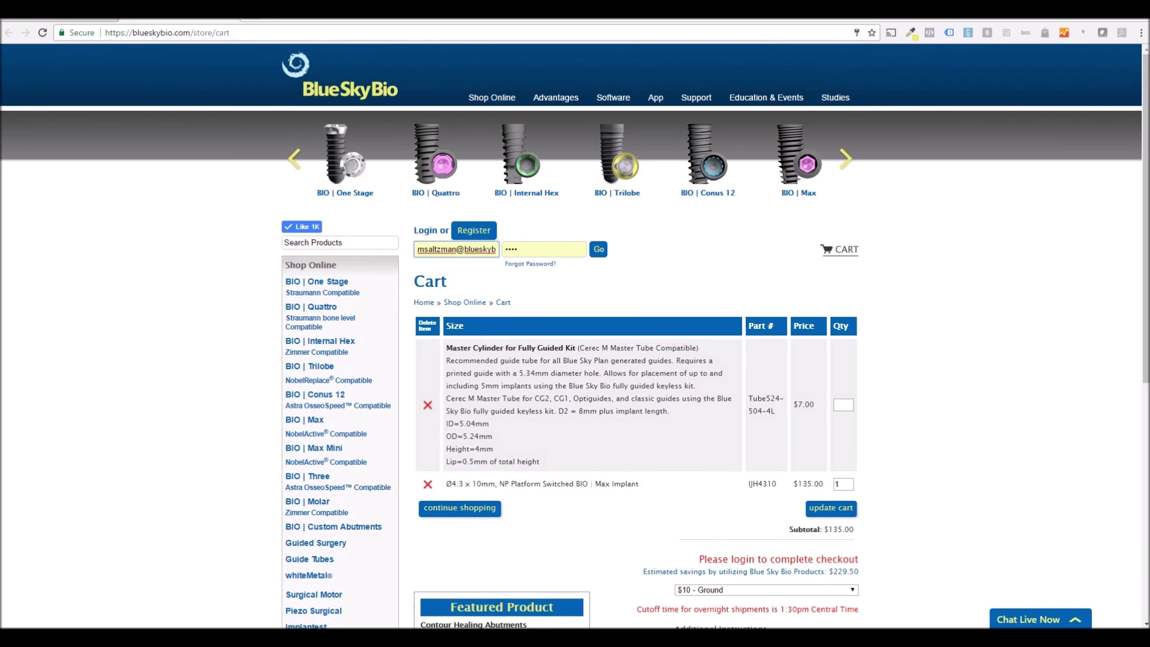
pyautogui.click(598, 249)
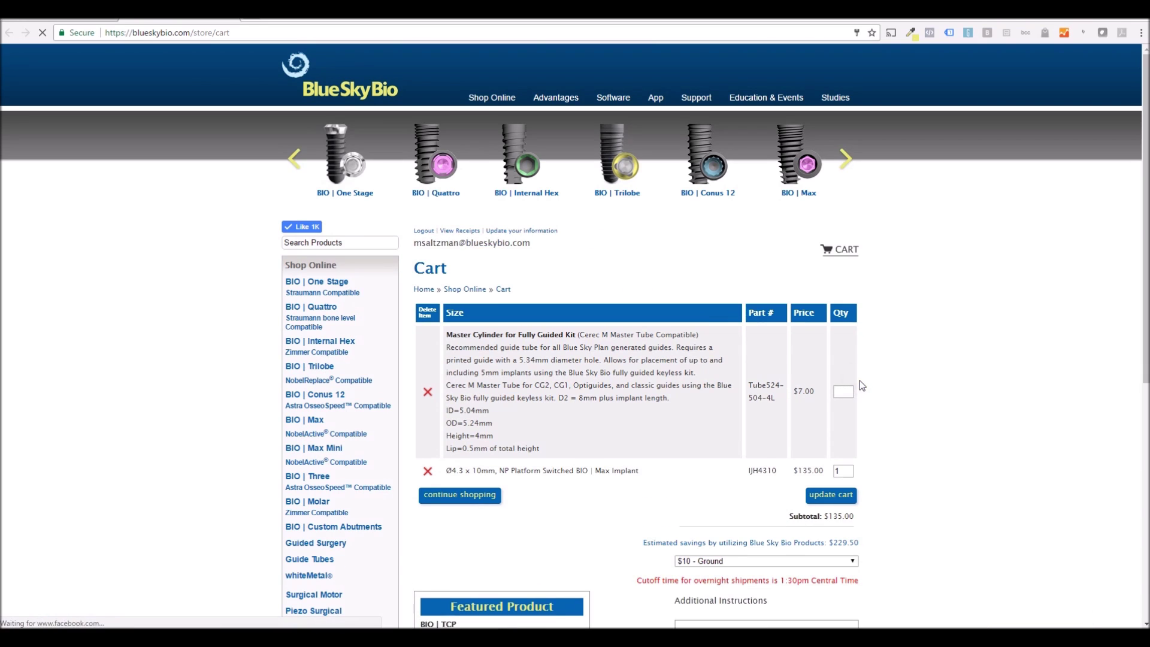
pyautogui.scroll(-6, 859, 379)
pyautogui.click(740, 334)
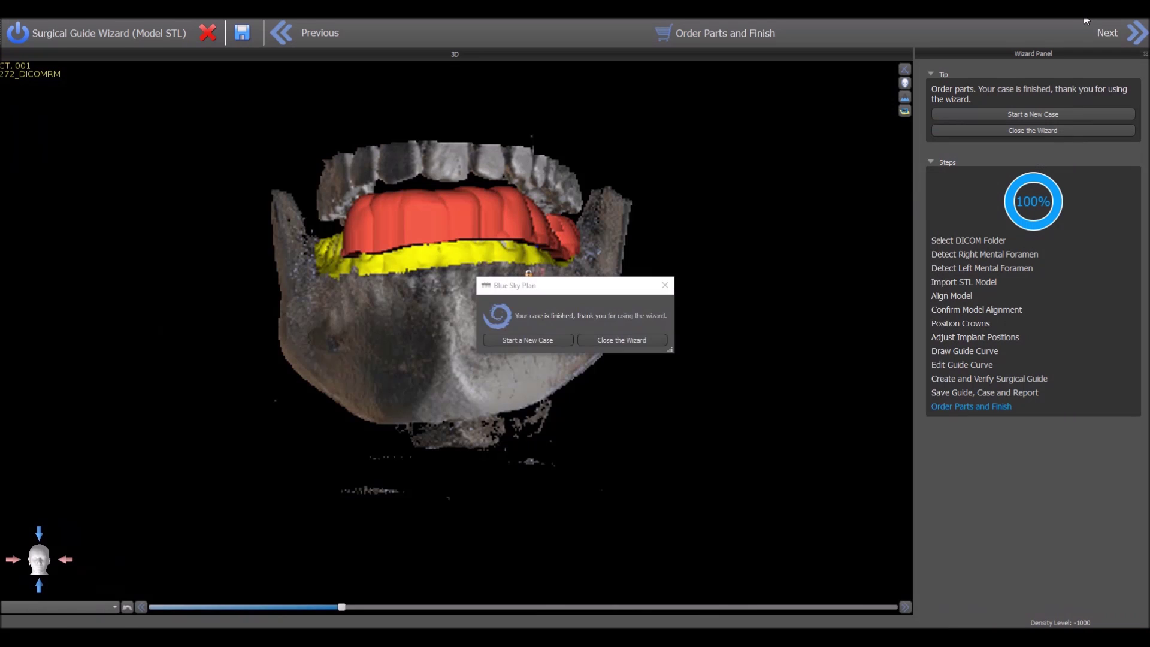